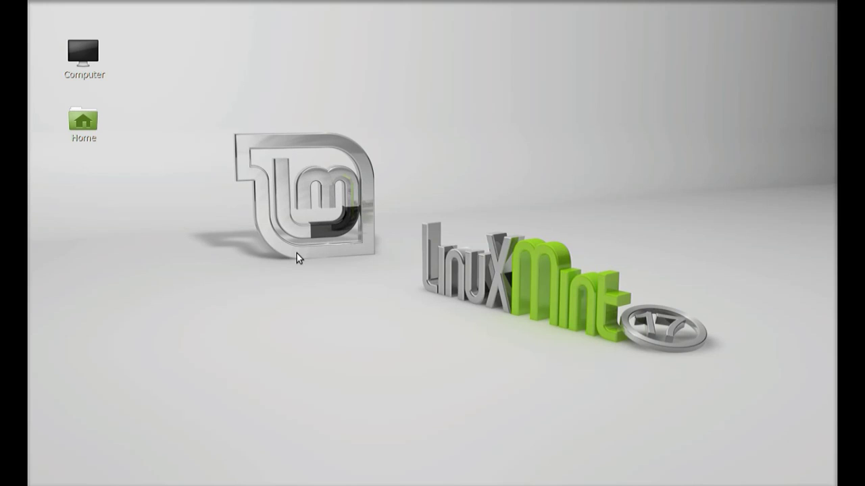
Step: Browse from Computer through File System, var and www into /var/www/html
double_click(75, 55)
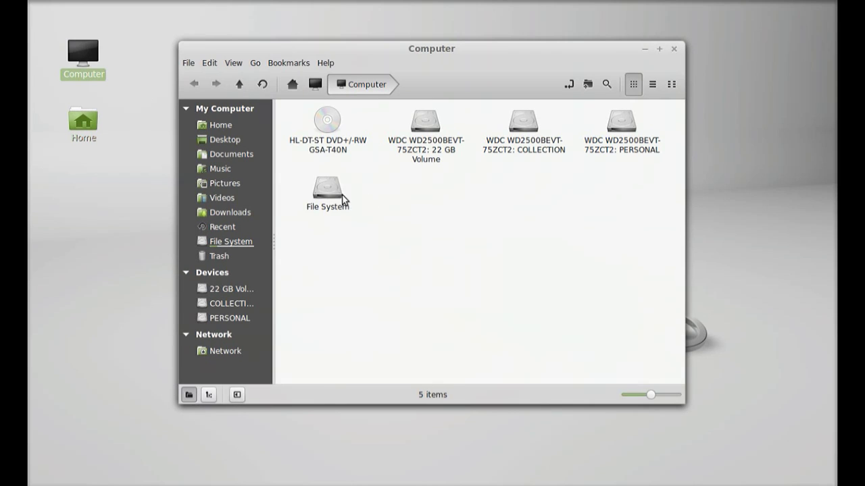
double_click(319, 193)
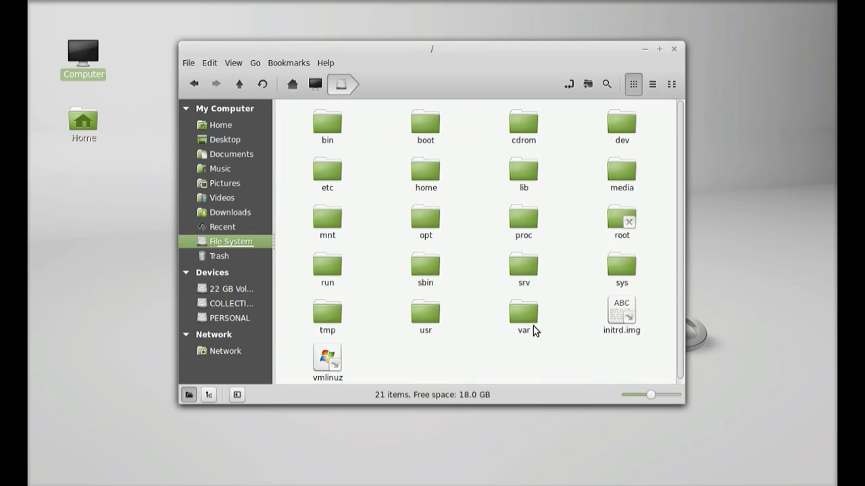
double_click(524, 316)
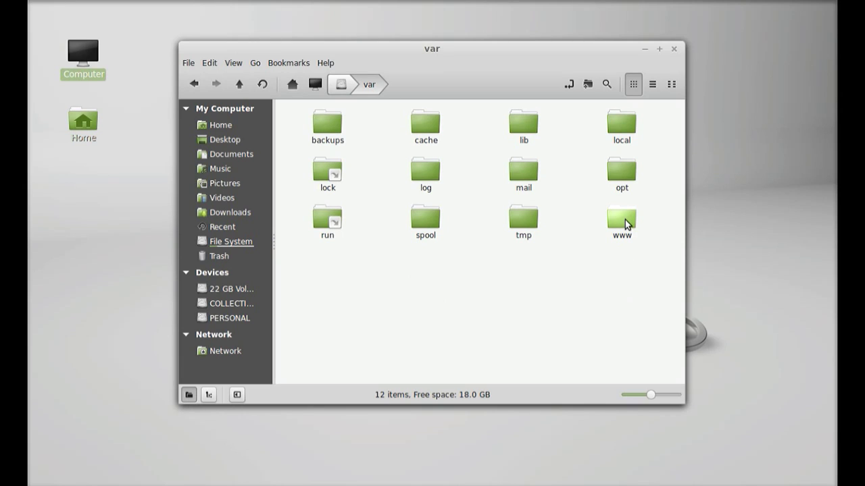
double_click(623, 222)
click(331, 135)
double_click(331, 135)
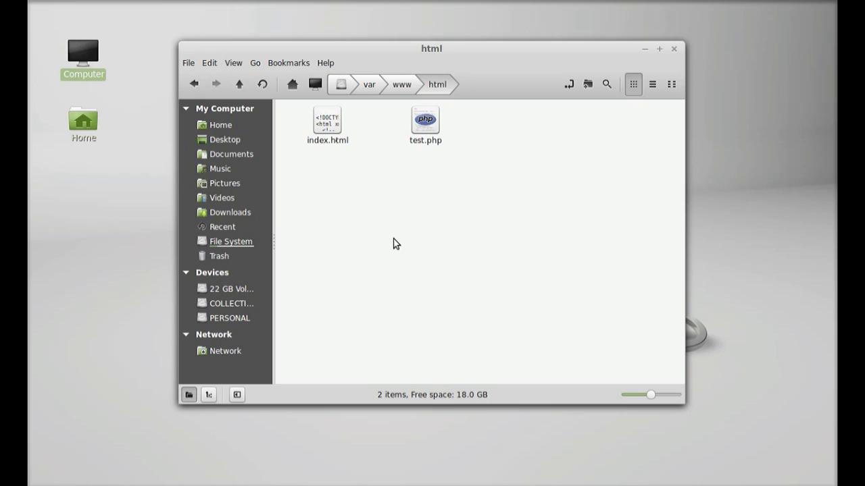
right_click(395, 243)
Step: Reopen /var/www/html as root, entering the administrator password
click(442, 320)
text(**)
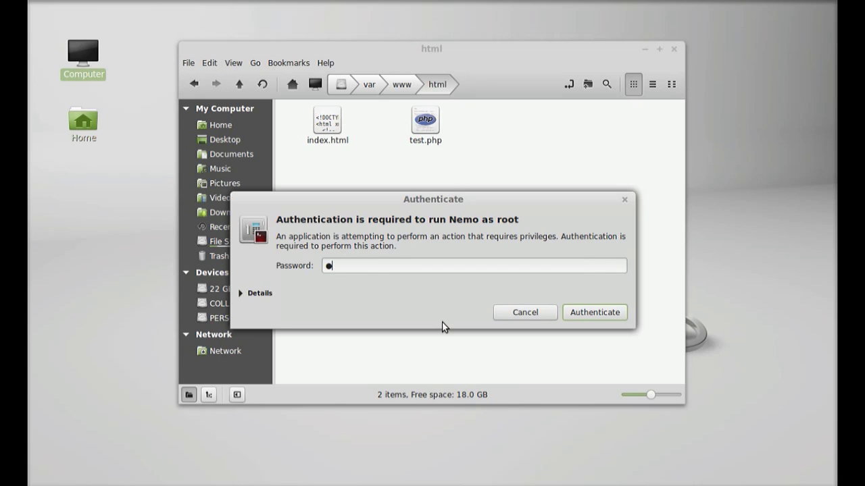
text(*****)
key(Return)
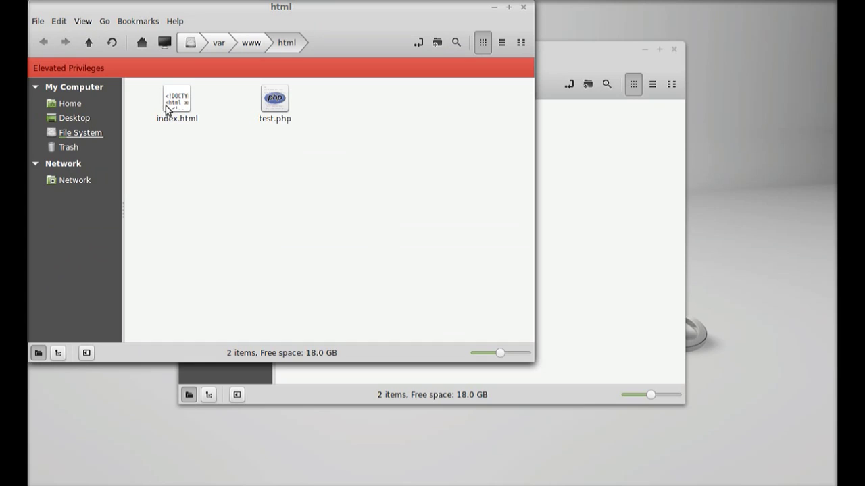
Step: Permanently delete index.html and test.php, then close both file manager windows
click(170, 107)
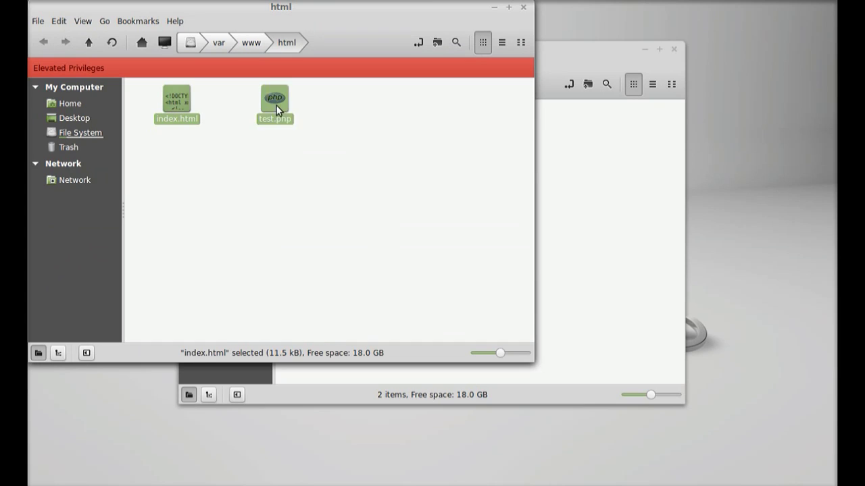
key(shift+Delete)
key(Return)
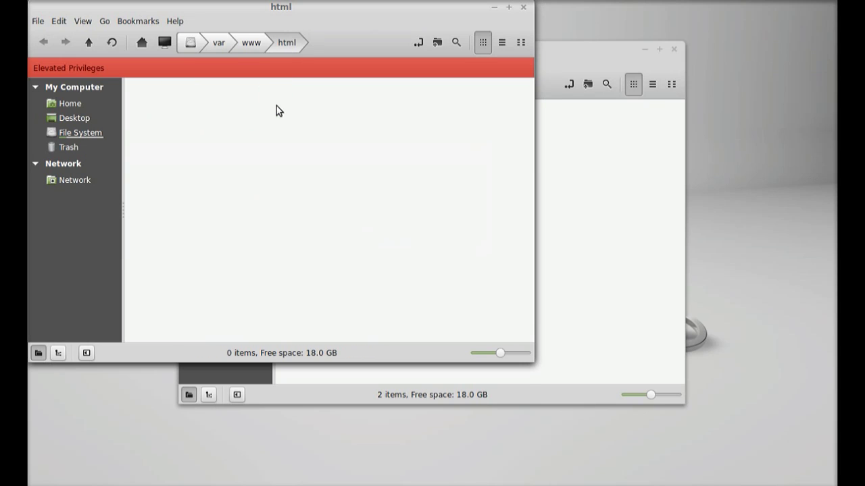
click(523, 7)
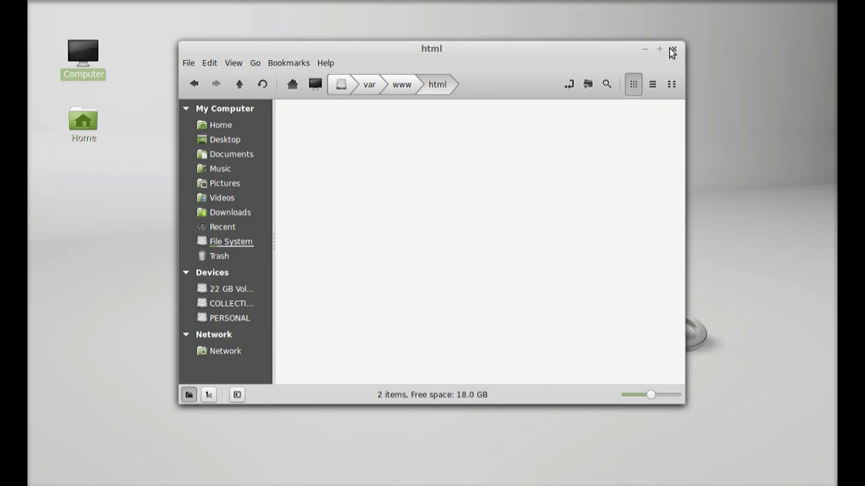
click(674, 49)
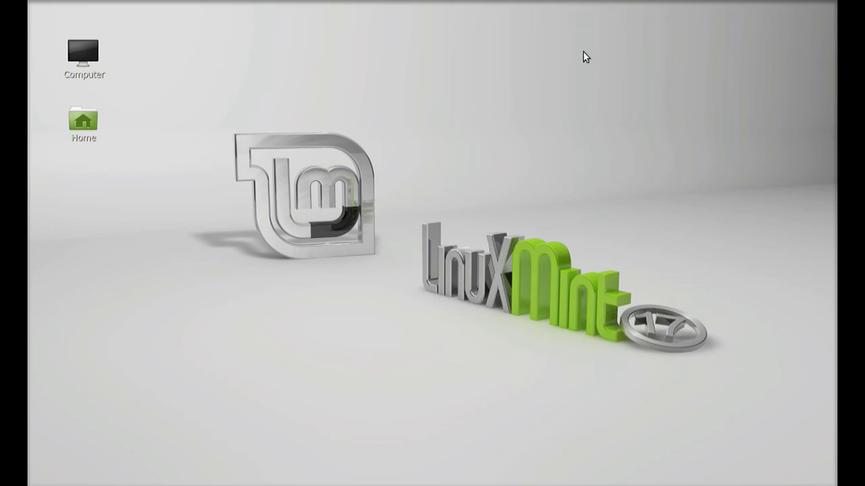
Step: Open a terminal and log into MySQL with mysql -u root -p and the root password
key(ctrl+alt+t)
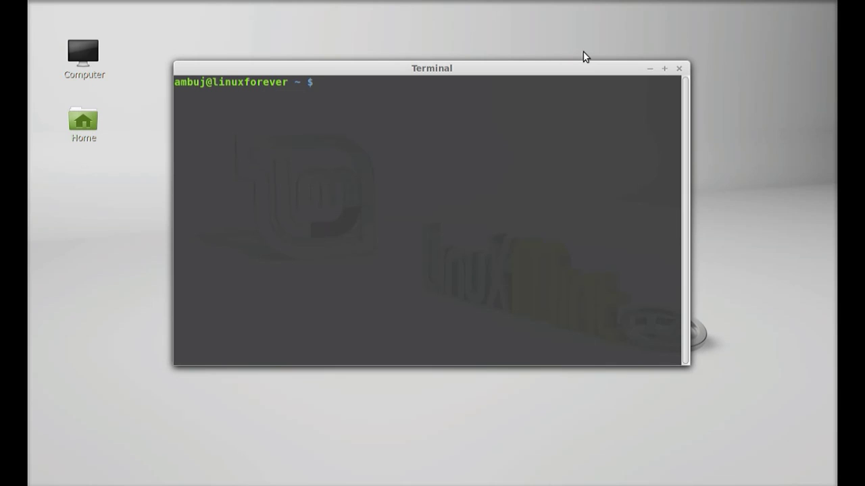
text(mysql -u root -p)
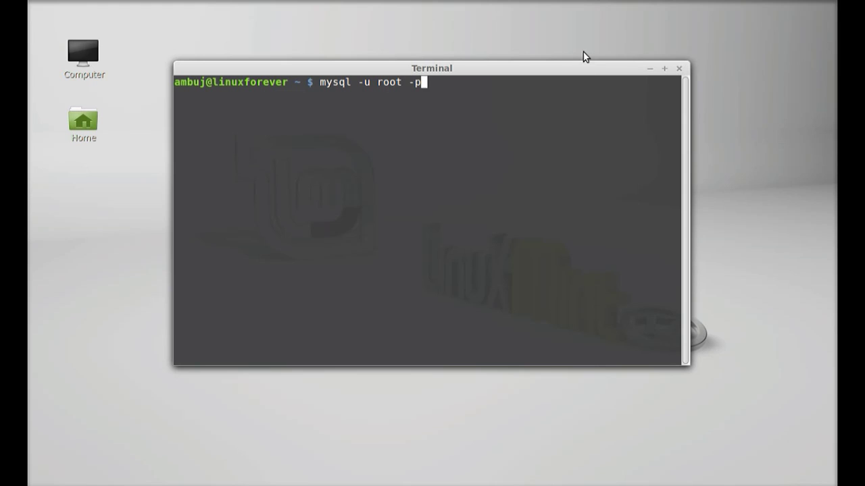
key(Return)
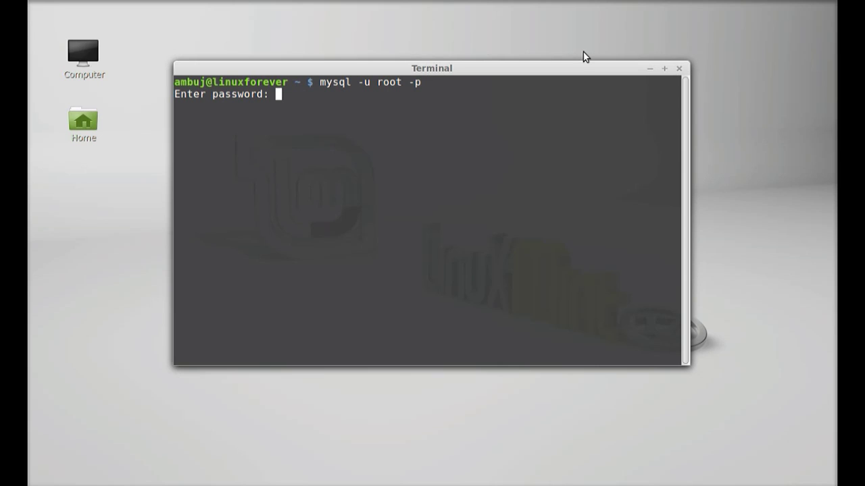
key(Return)
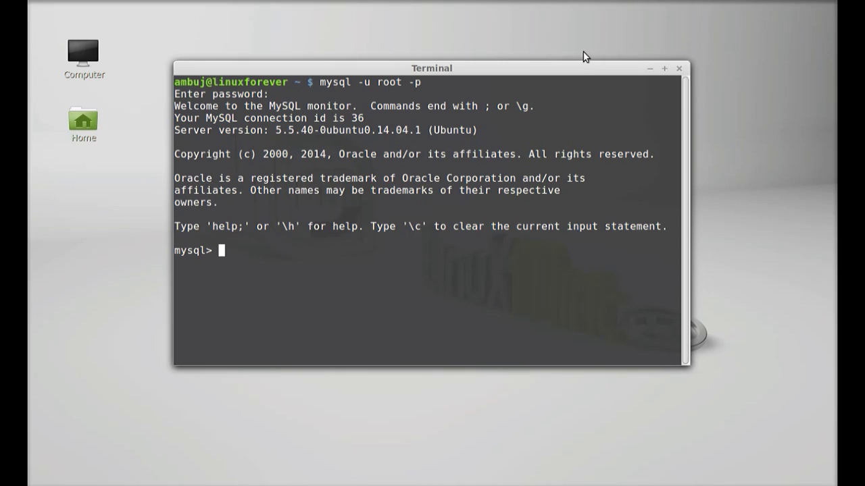
Step: Run CREATE DATABASE wordpress; at the mysql prompt
text(CREATE DATABASE)
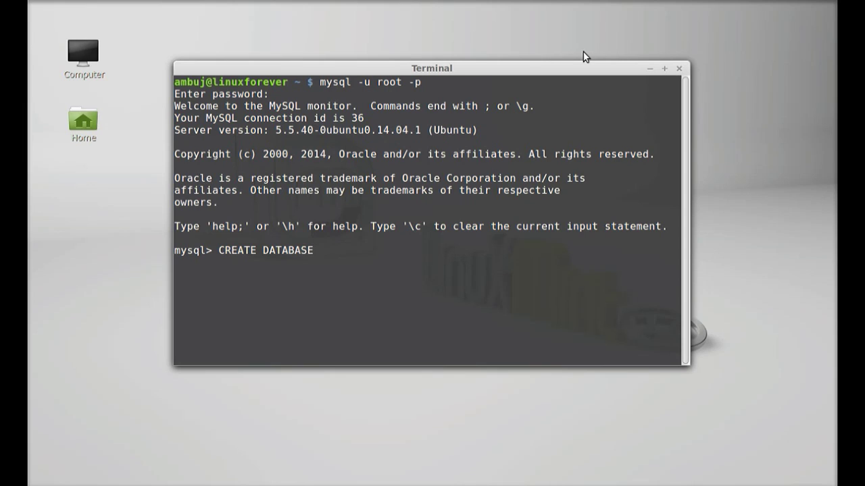
text(wordpress;)
key(Return)
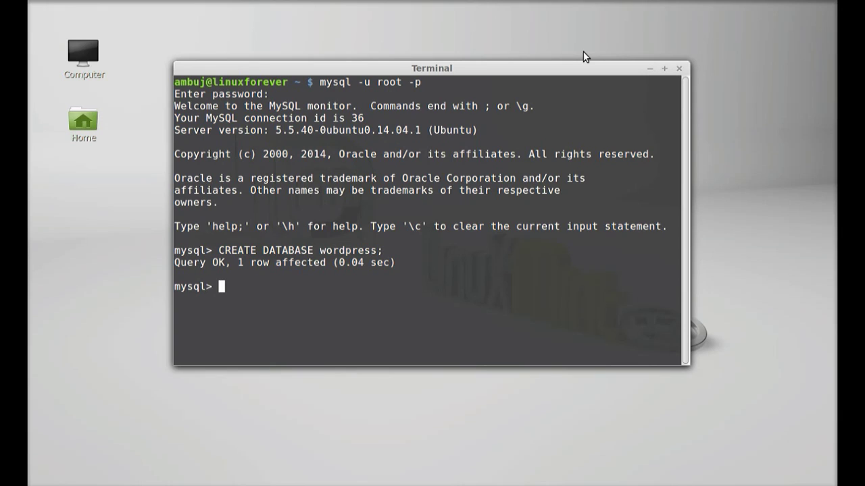
Step: Run CREATE USER wordpressuser@localhost IDENTIFIED BY with the chosen user password
text(CREATE )
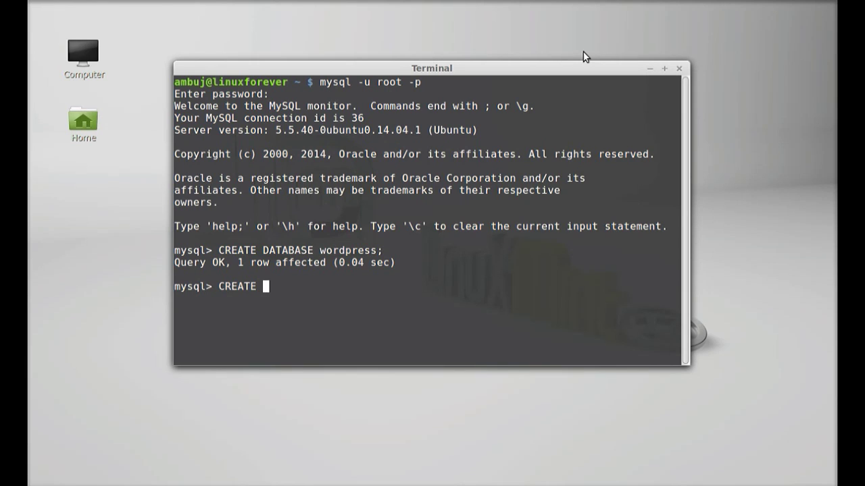
text(USER wo)
text(rd)
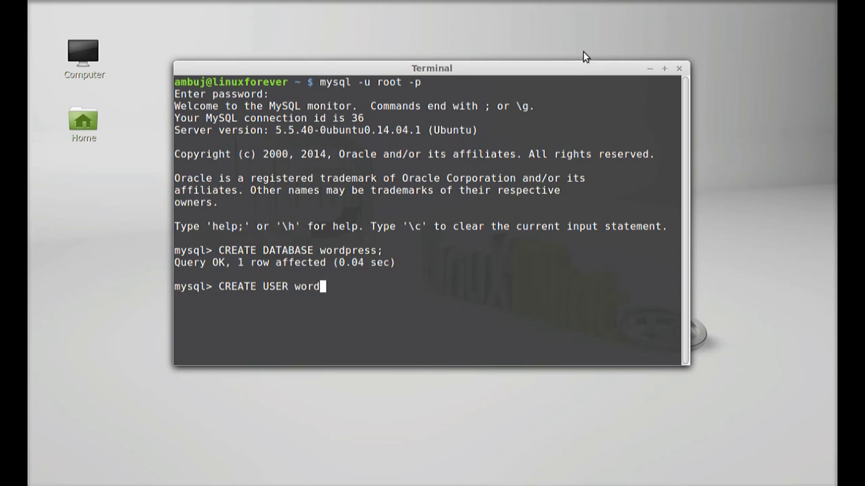
text(pressuser@lo)
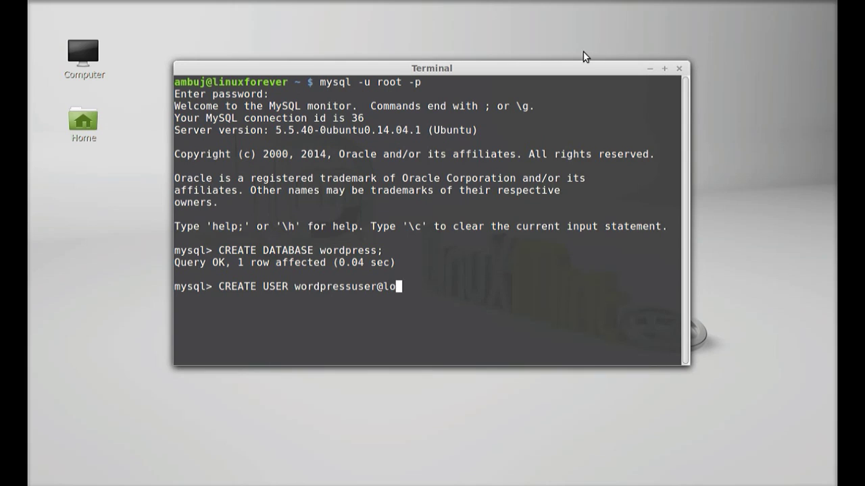
text(calhost IDE)
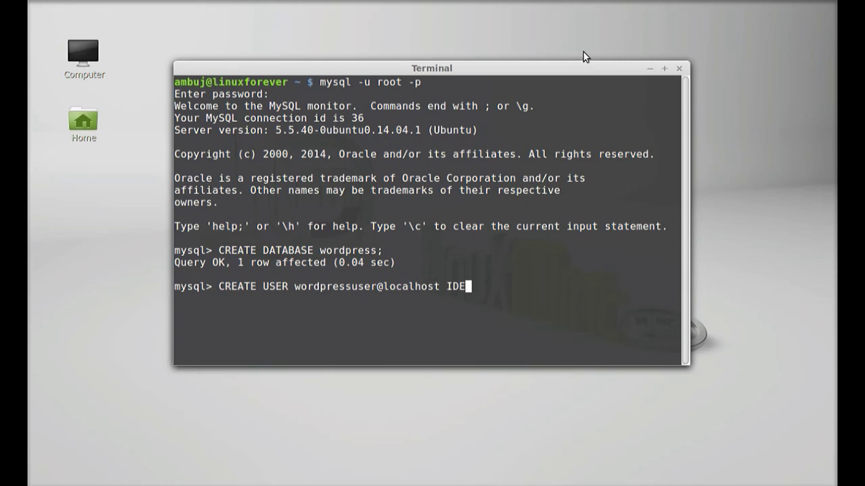
text(NTIFIE)
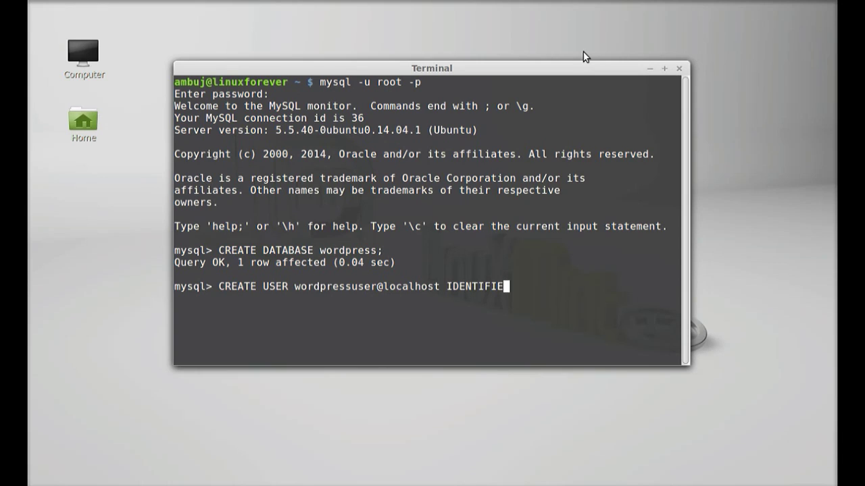
text(D BY ')
text(password')
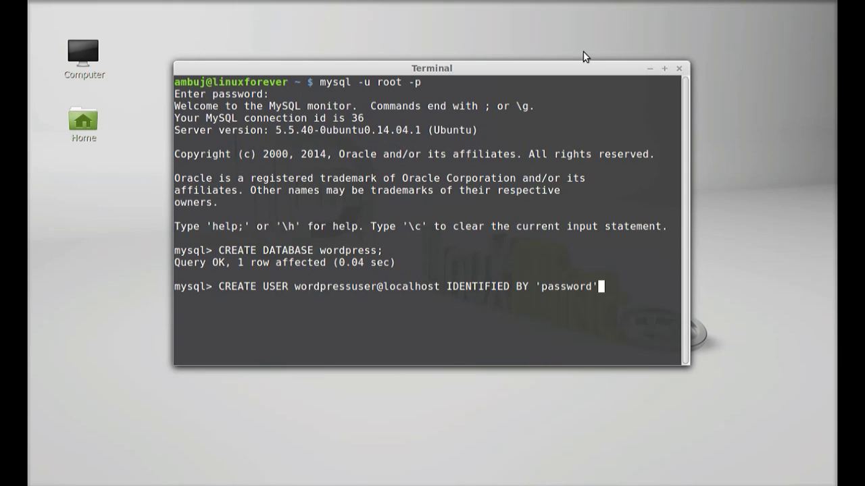
text(;)
key(Return)
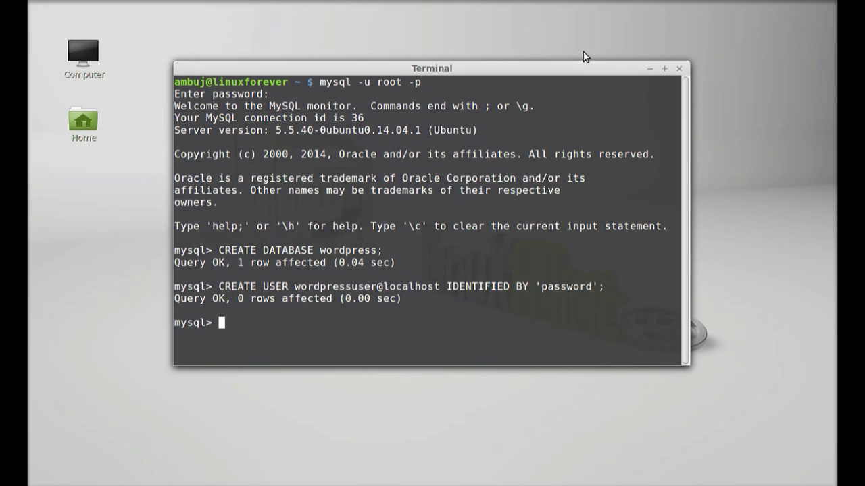
Step: Grant wordpressuser all privileges on wordpress.*, run FLUSH PRIVILEGES;, and exit MySQL
middle_click(227, 323)
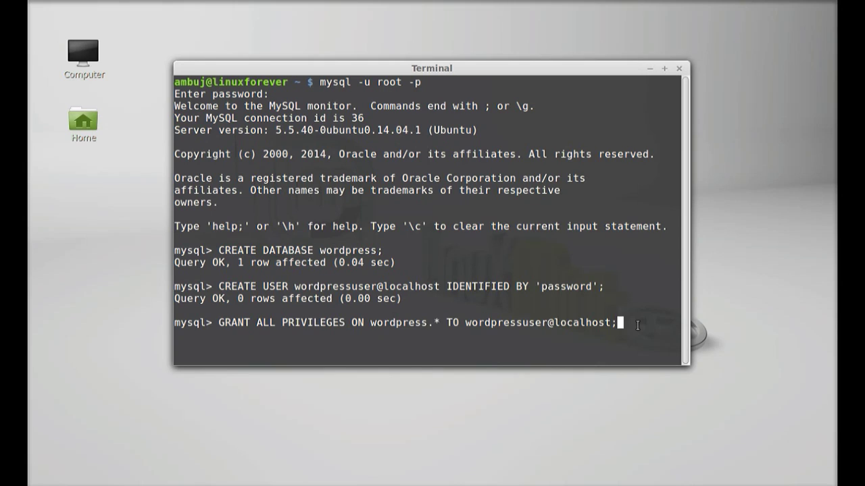
key(Return)
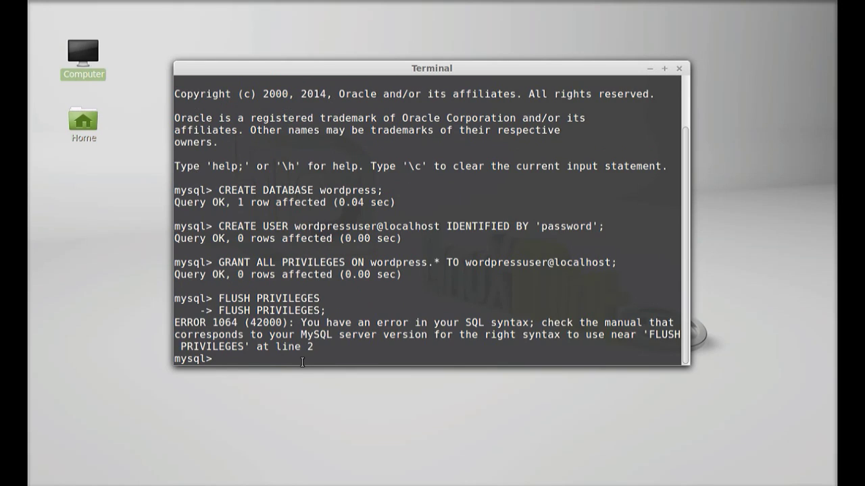
text(FLUSH PRIVILEGES;)
key(Return)
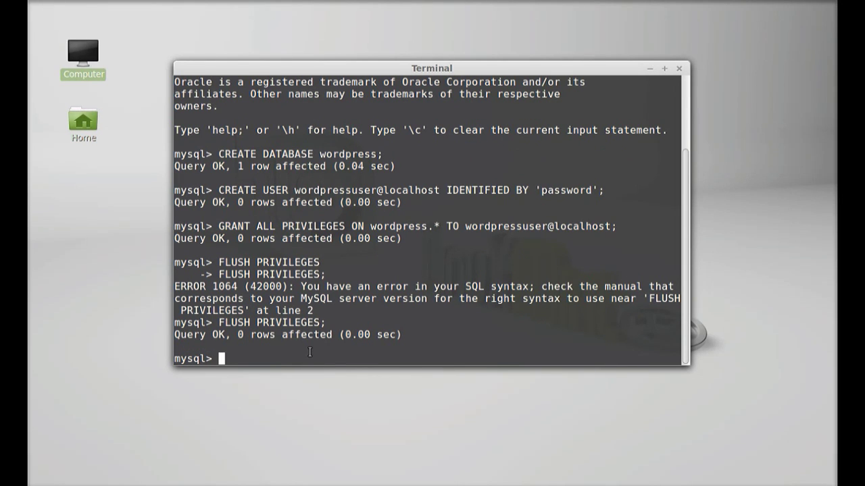
text(exit)
key(Return)
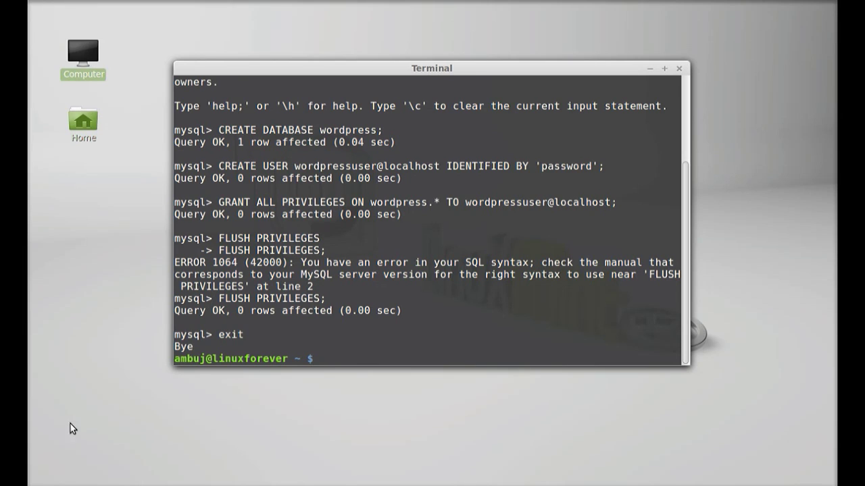
drag(205, 347, 177, 347)
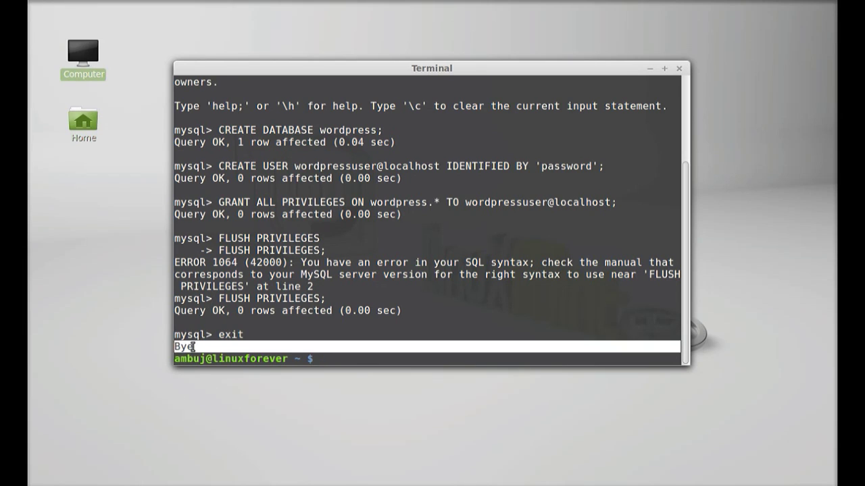
click(198, 347)
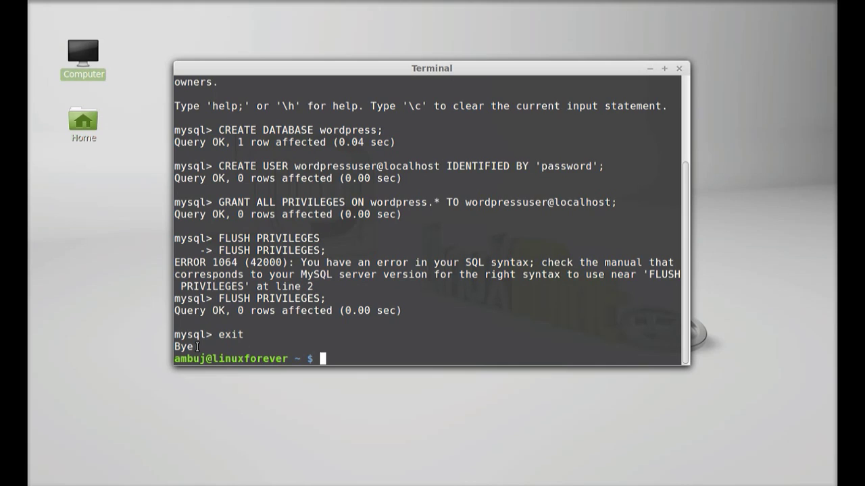
text(wget http)
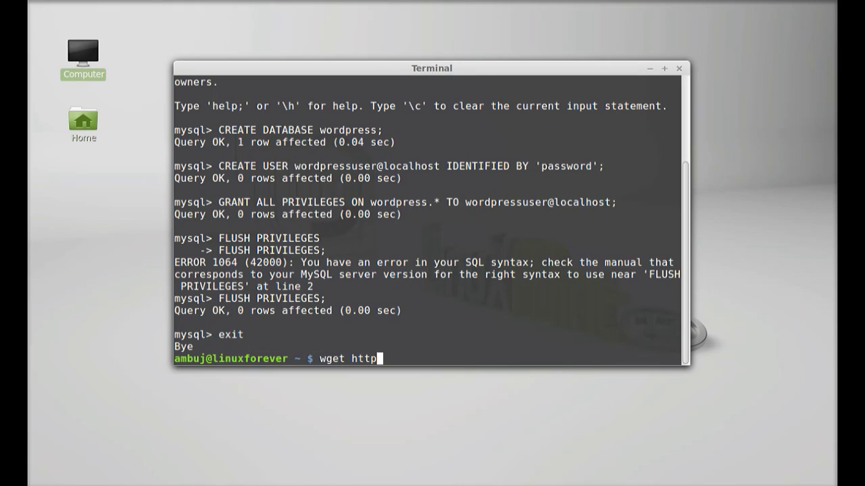
text(://wordpress.org)
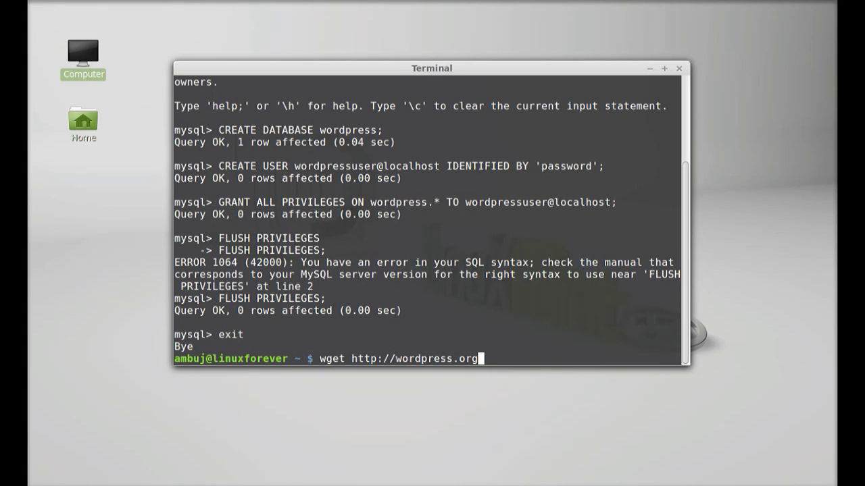
text(/latest.tar.g)
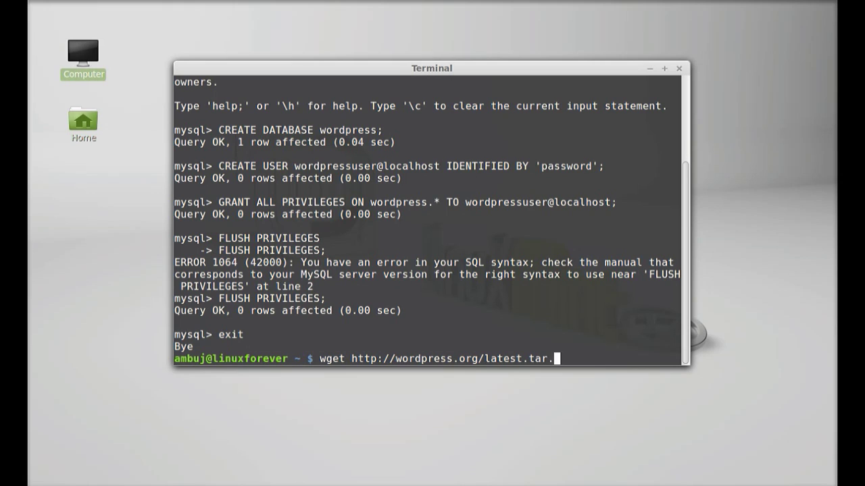
text(z)
key(Return)
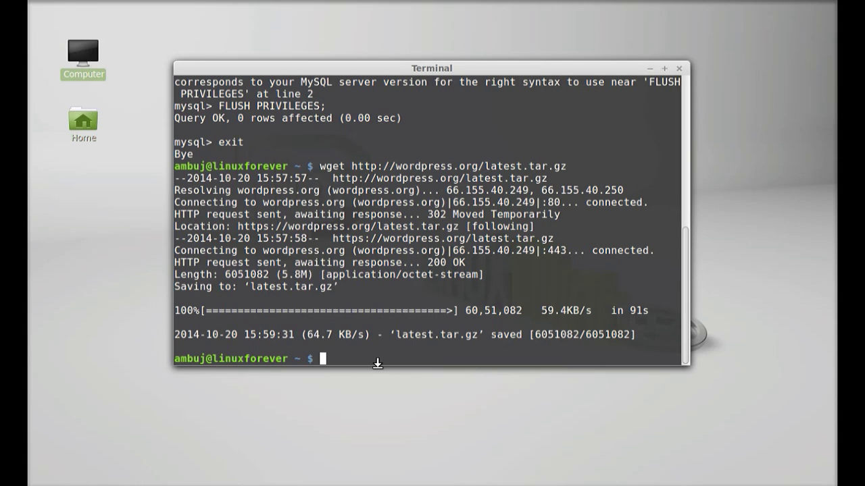
Step: Extract the archive with tar xzvf latest.tar.gz, creating the wordpress folder
text(tar xzvf)
drag(479, 335, 398, 334)
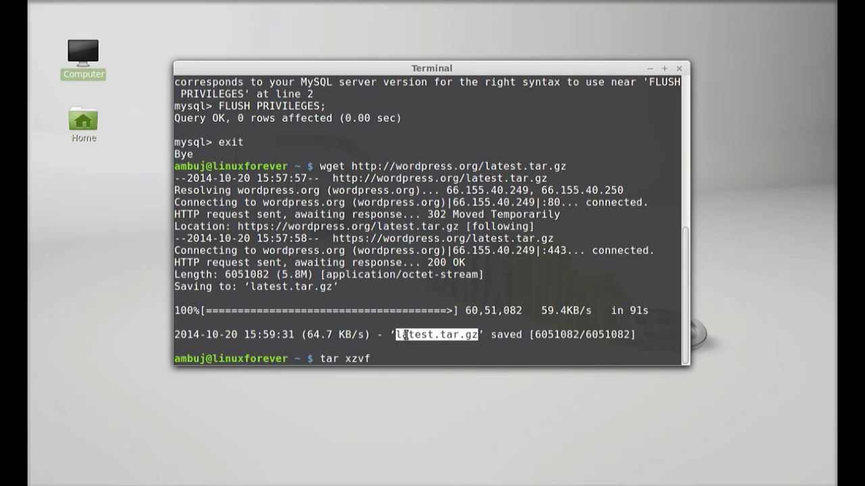
click(386, 357)
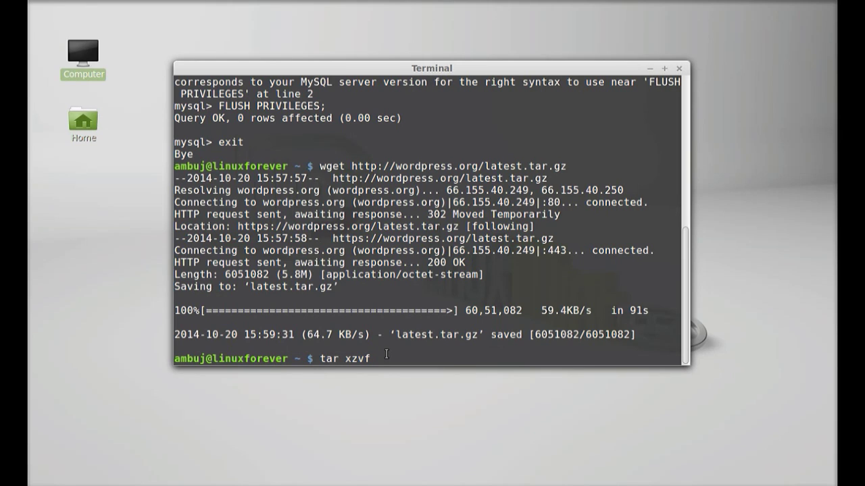
text(latest.tar.gz)
key(Return)
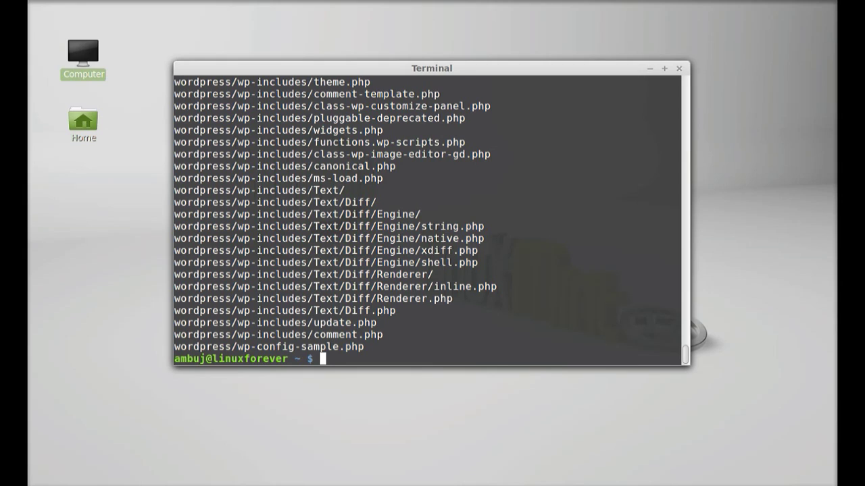
Step: Run sudo apt-get update && sudo apt-get install php5-gd libssh2-php
text(sudo apt-ge)
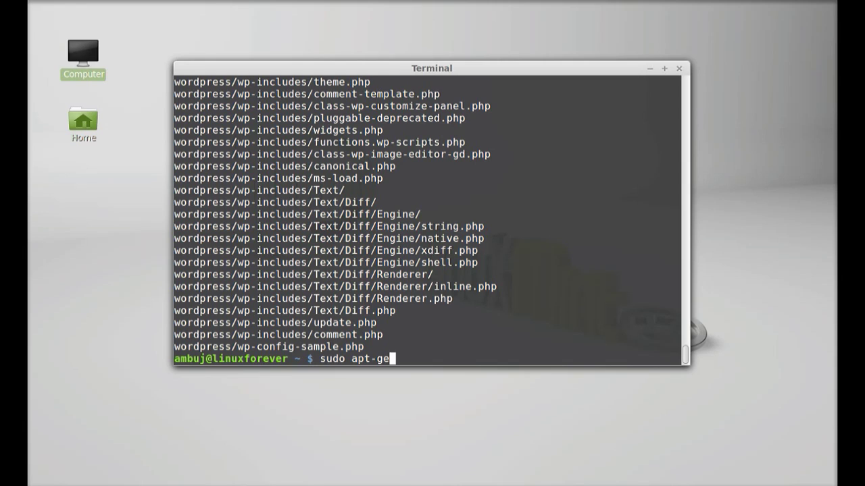
text(t update &&)
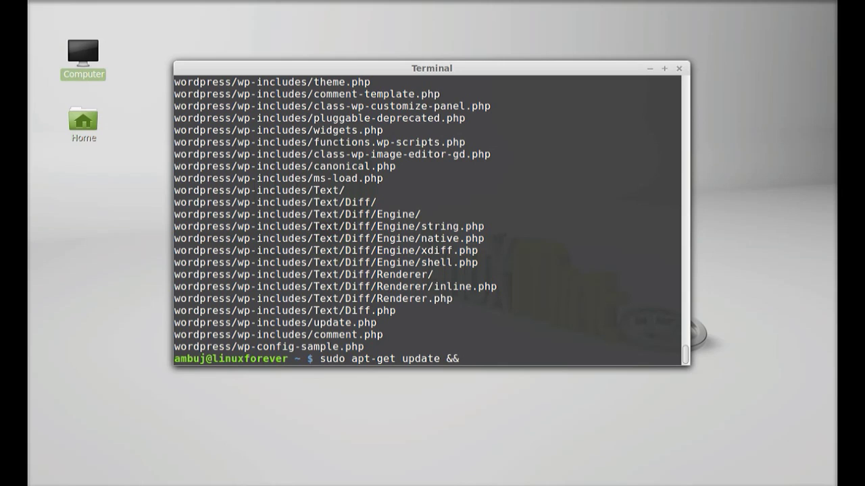
text( sudo apt-ge)
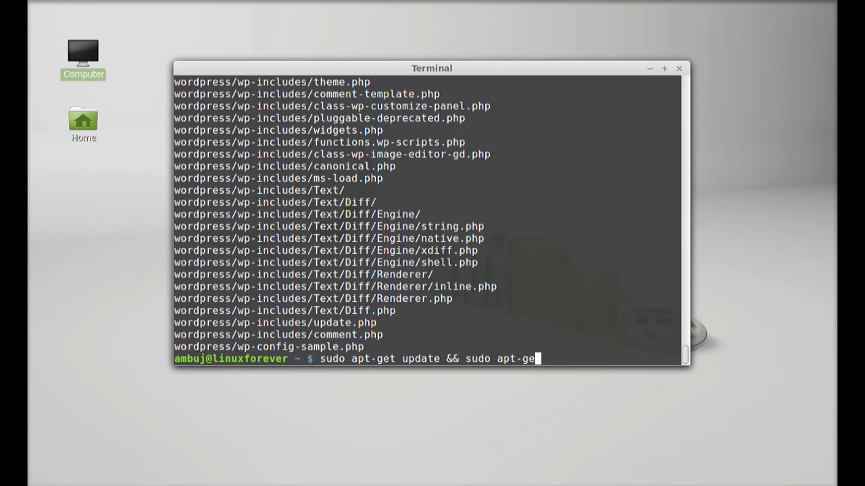
text(t install)
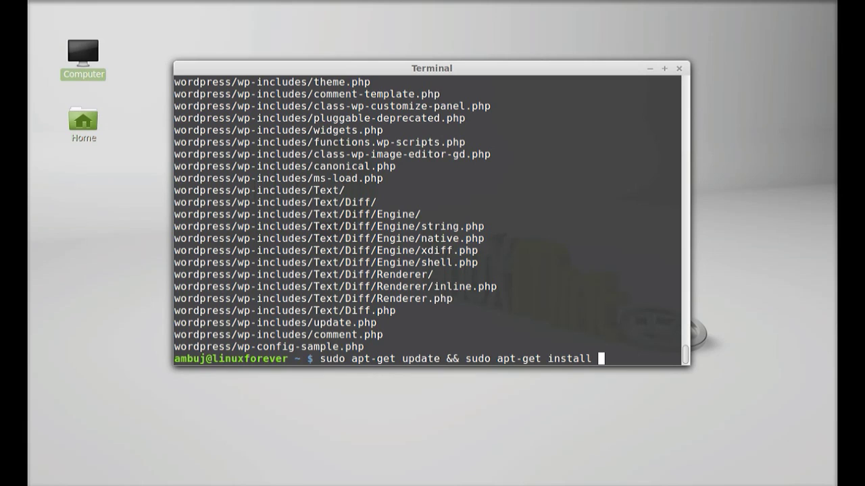
text( php5-gd li)
text(b)
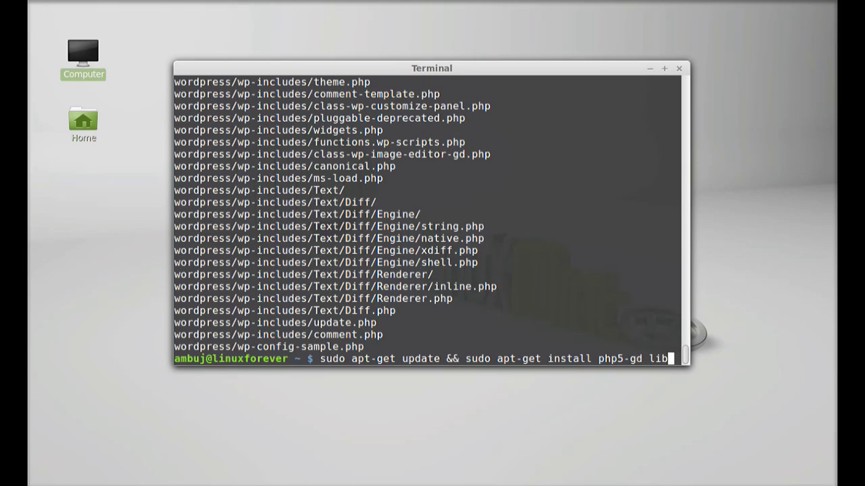
text(ssh2)
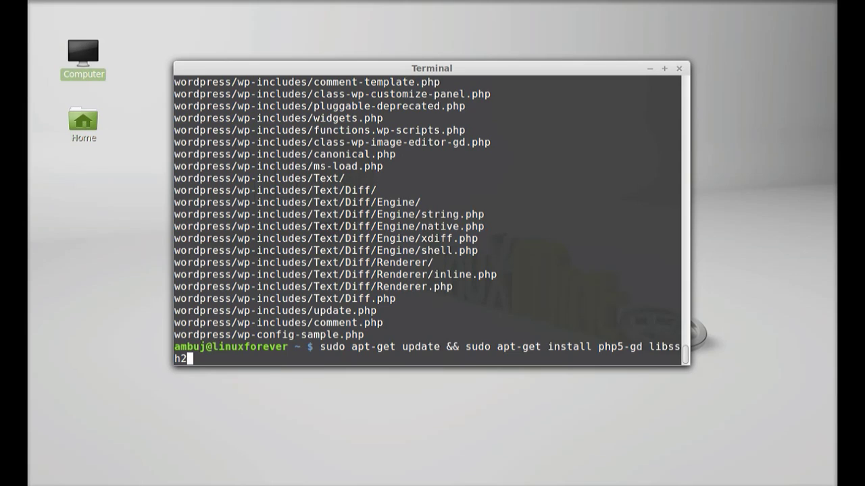
text(-php)
key(Return)
key(Return)
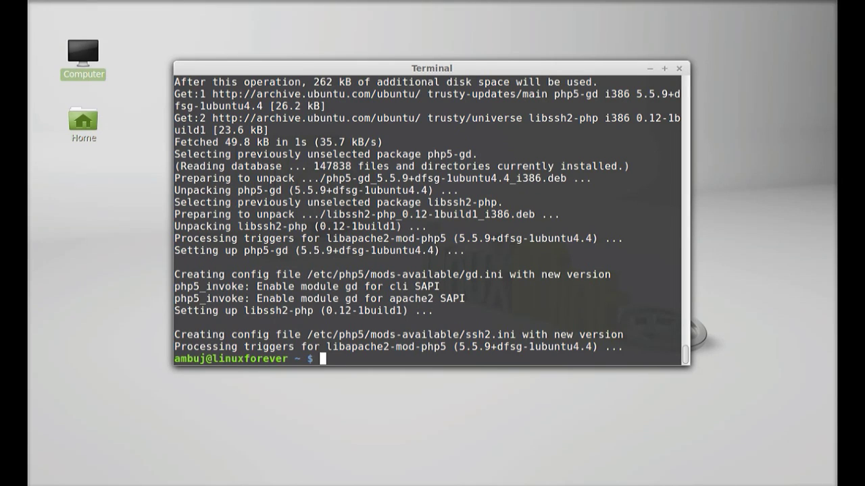
text(cd wordpress)
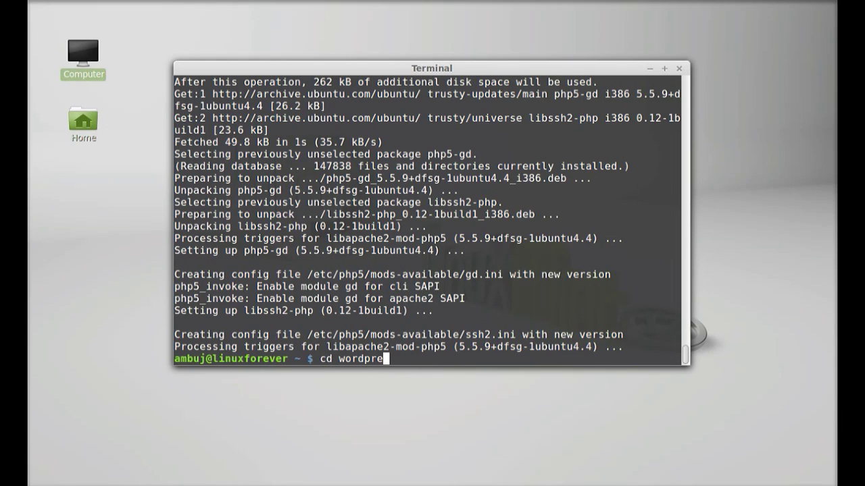
Step: Change into the wordpress folder and list its files
key(Return)
text(ls)
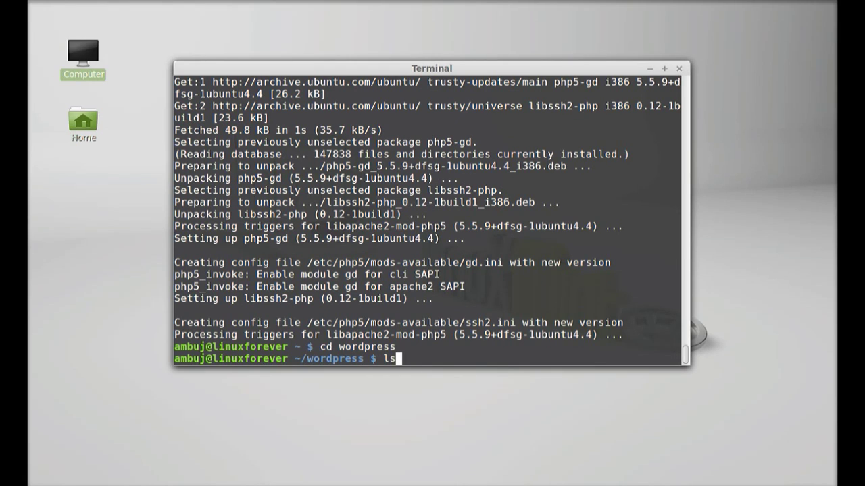
key(Return)
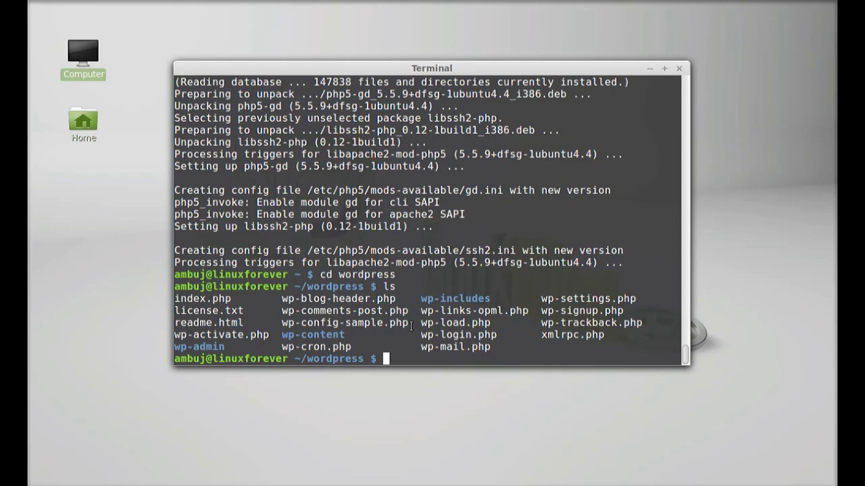
Step: Copy wp-config-sample.php to wp-config.php with cp
drag(411, 324, 283, 323)
key(ctrl+c)
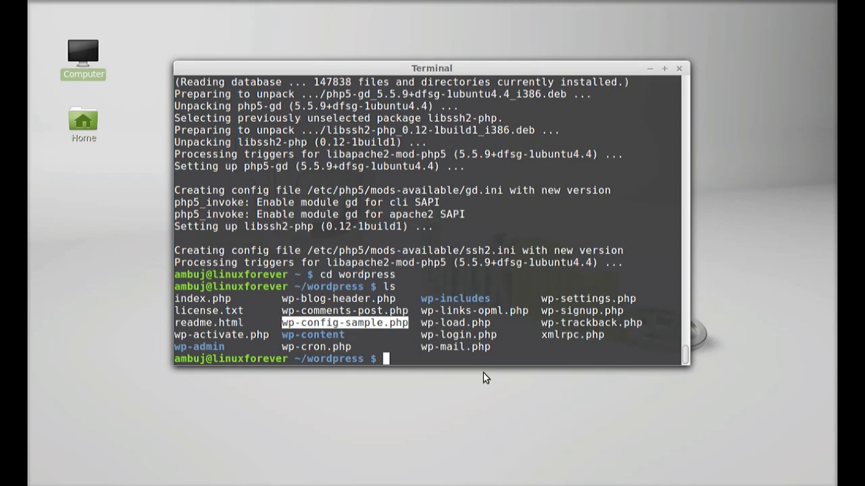
click(427, 358)
text(cp)
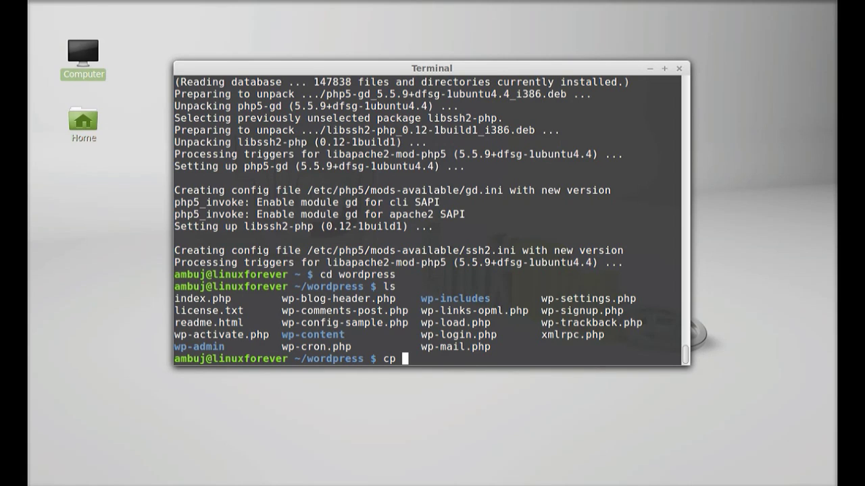
drag(410, 319, 285, 322)
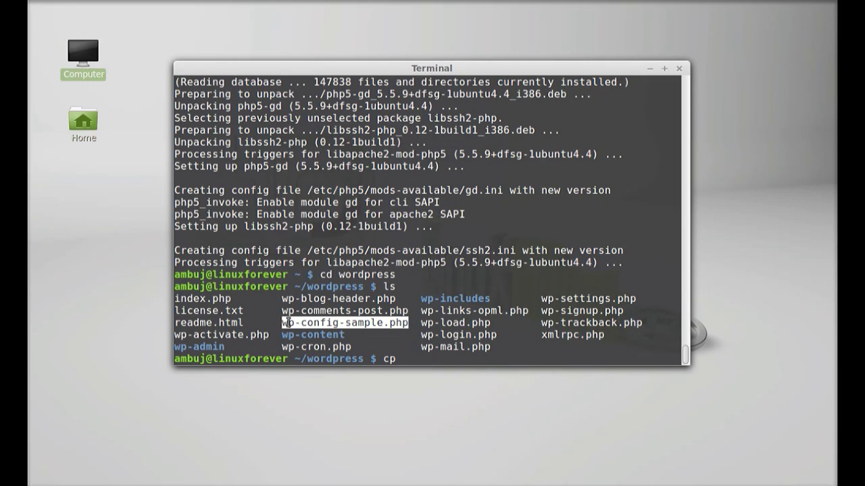
middle_click(417, 359)
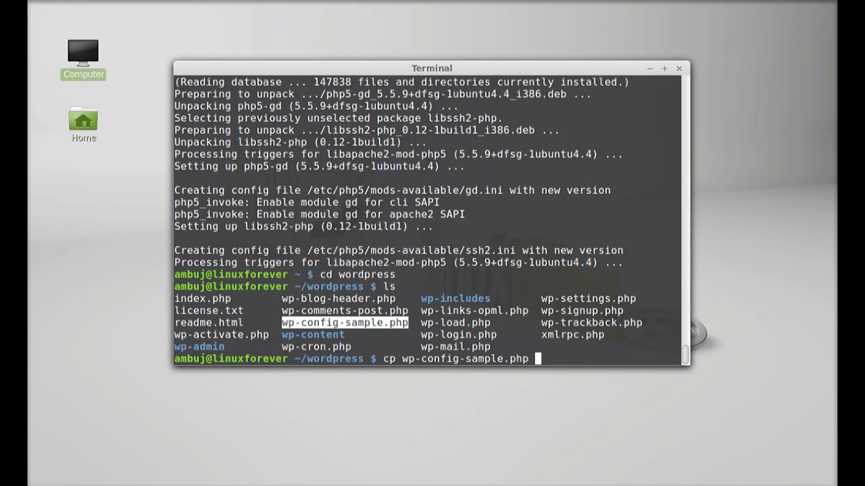
key(shift+Insert)
key(Left)
key(Left)
key(Left)
key(Left)
key(BackSpace)
key(BackSpace)
key(BackSpace)
key(BackSpace)
key(BackSpace)
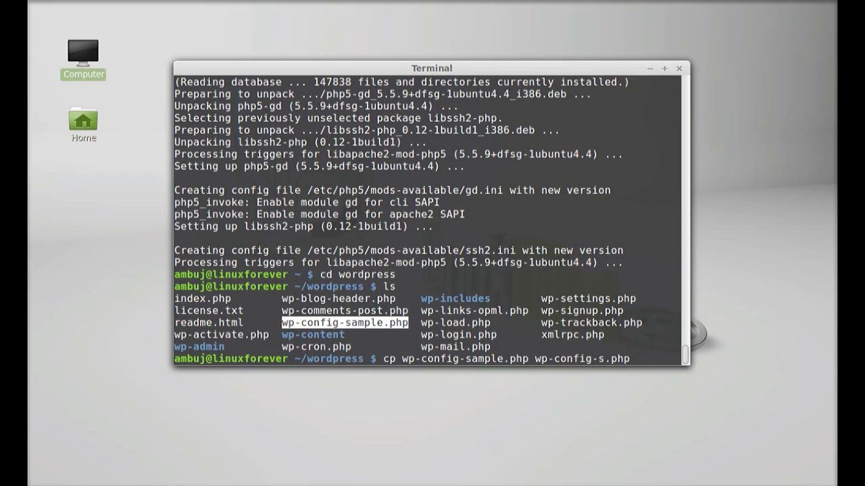
key(BackSpace)
key(BackSpace)
key(Right)
key(Right)
key(Right)
key(Right)
key(Return)
Step: List the folder to confirm wp-config.php exists and start typing a sudo gedit command
text(ls)
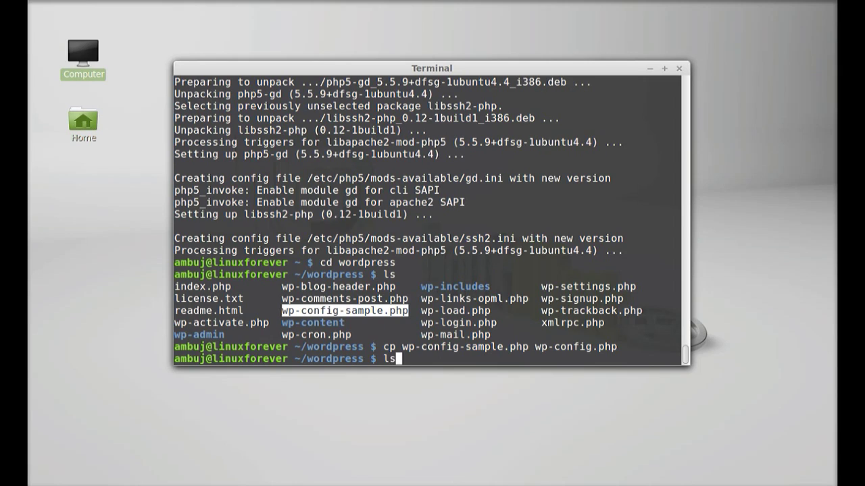
key(Return)
drag(377, 322, 282, 324)
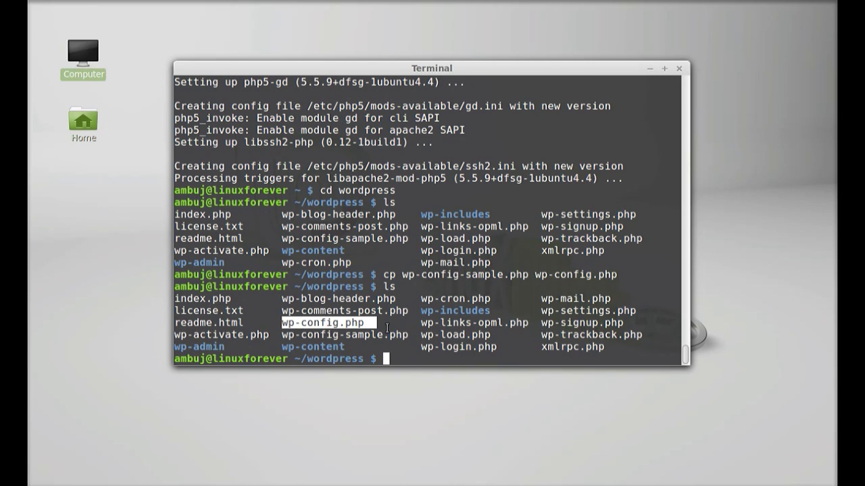
click(392, 358)
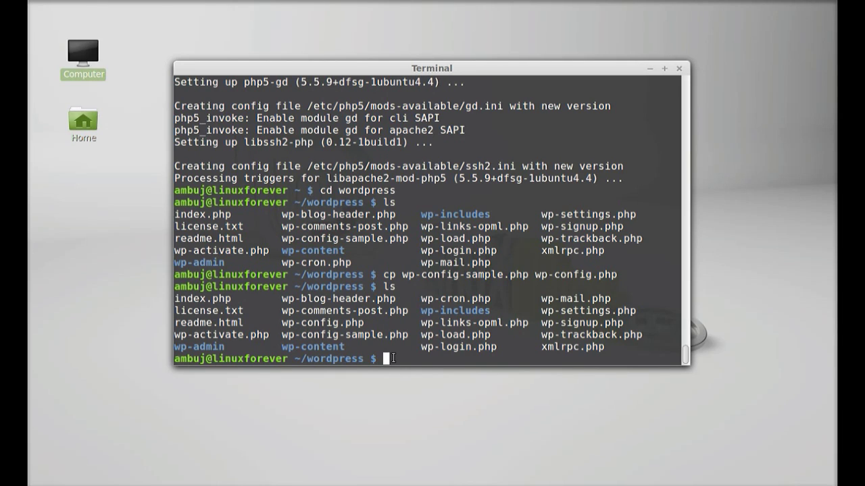
text(sudo gedit )
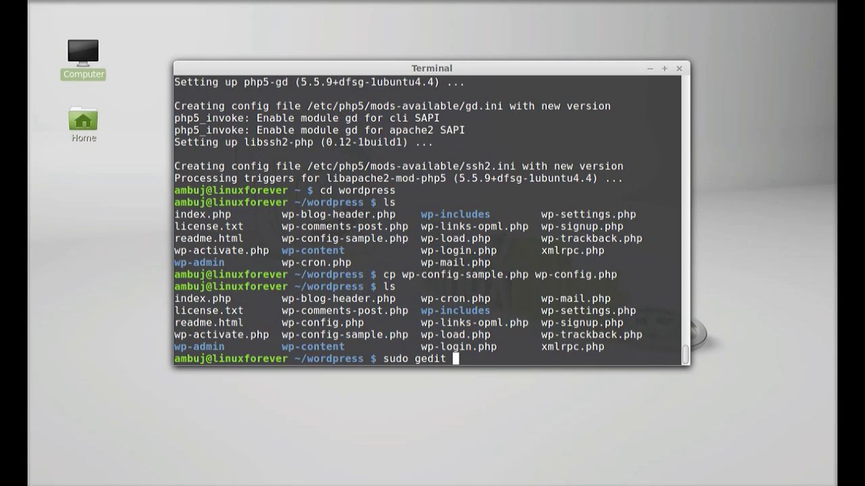
text(wp-cong)
Step: Open wp-config.php in gedit as root and reposition the editor window
key(BackSpace)
text(fig.php)
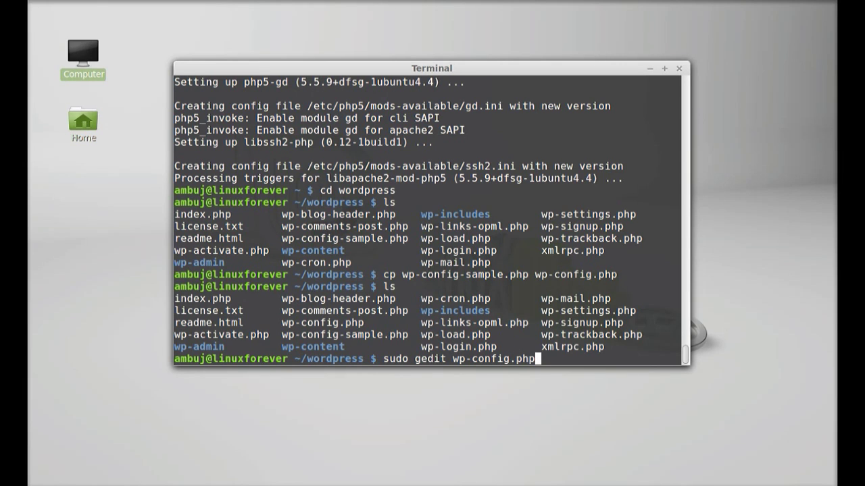
key(Return)
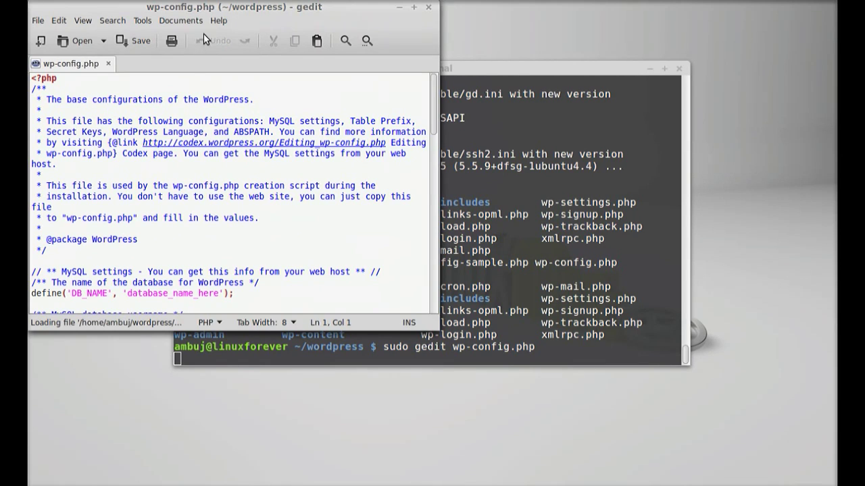
drag(211, 8, 340, 18)
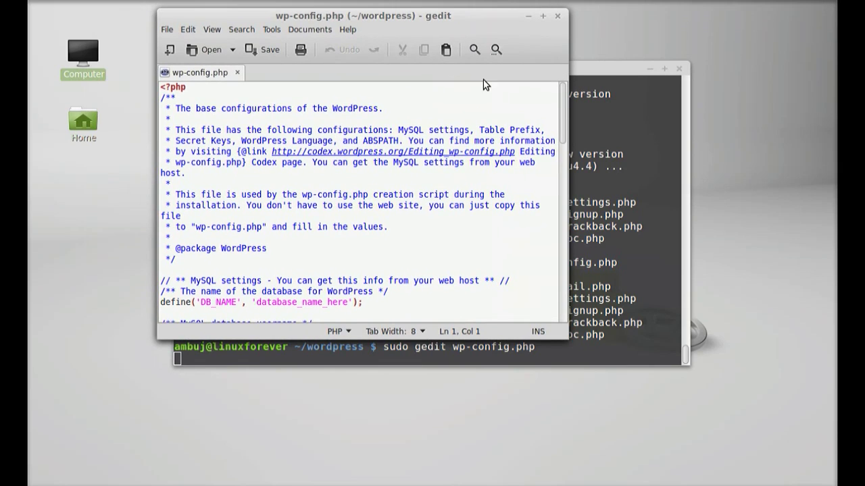
drag(563, 90, 563, 133)
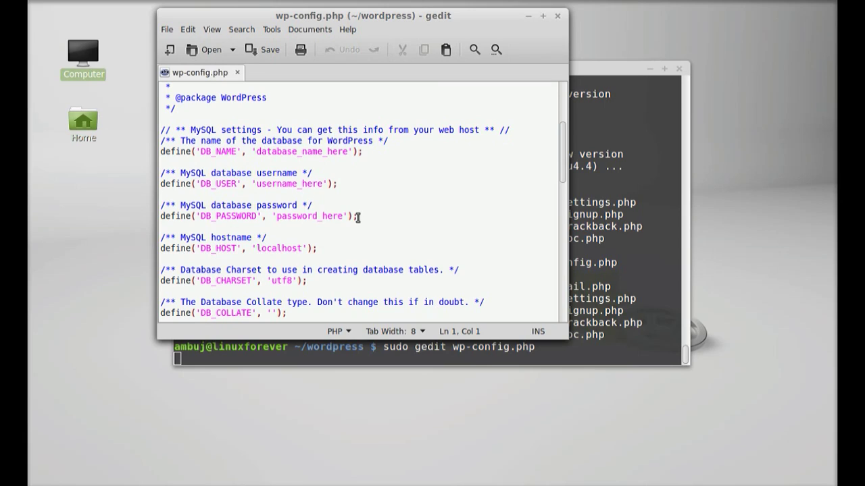
Step: Set DB_NAME to wordpress and DB_USER to wordpressuser
click(348, 152)
key(BackSpace)
key(BackSpace)
key(BackSpace)
key(BackSpace)
key(BackSpace)
key(BackSpace)
key(BackSpace)
key(BackSpace)
key(BackSpace)
key(BackSpace)
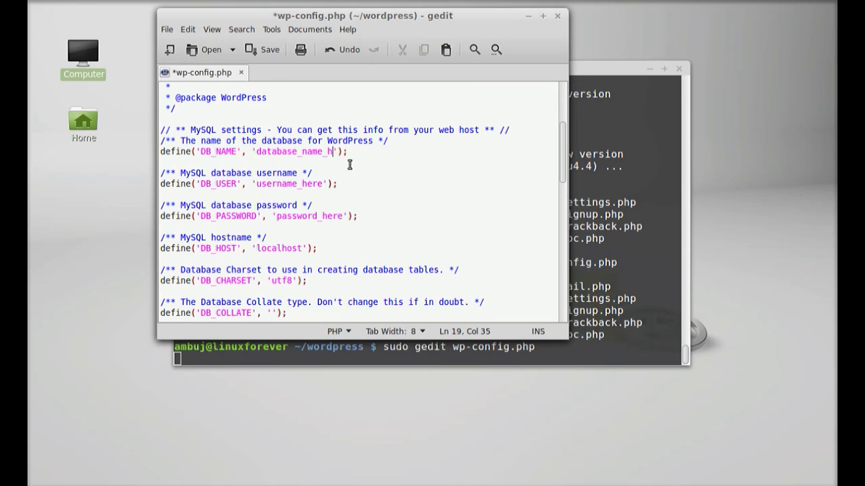
key(BackSpace)
key(BackSpace)
key(BackSpace)
key(BackSpace)
key(BackSpace)
key(BackSpace)
key(BackSpace)
key(BackSpace)
text(word)
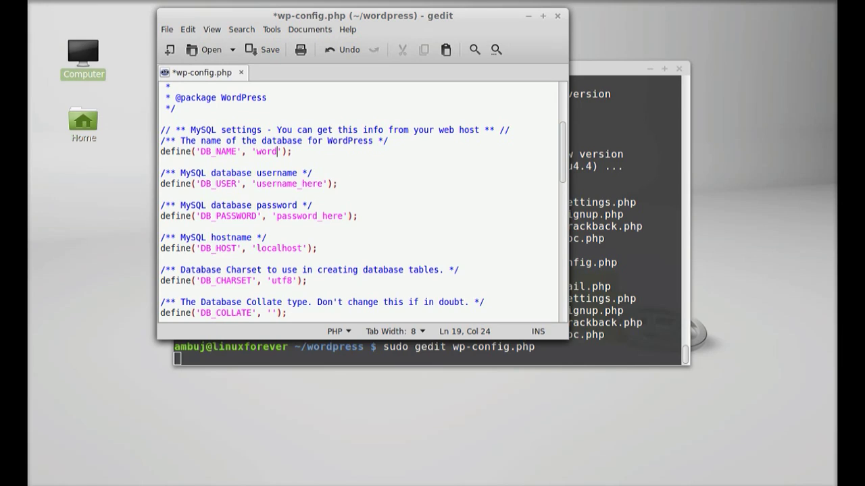
text(press)
click(324, 184)
key(BackSpace)
key(BackSpace)
key(BackSpace)
key(BackSpace)
key(BackSpace)
key(BackSpace)
key(BackSpace)
key(BackSpace)
key(BackSpace)
key(BackSpace)
key(BackSpace)
key(BackSpace)
key(BackSpace)
text(wordpre)
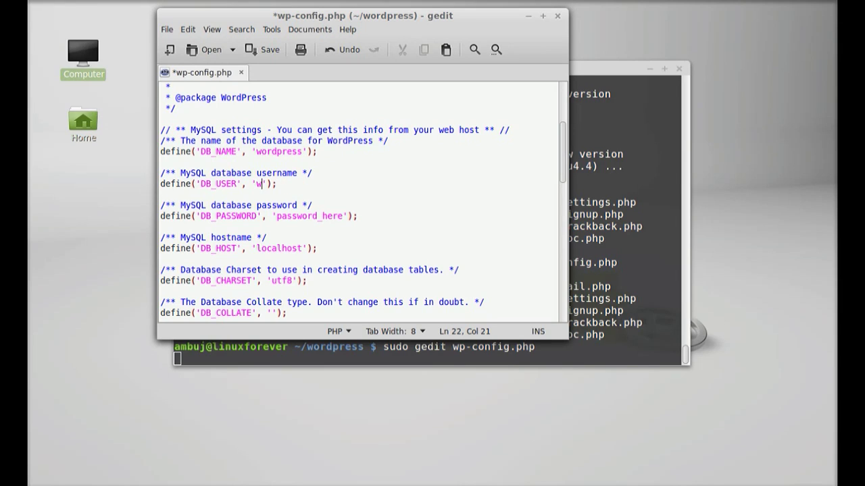
text(ssuse)
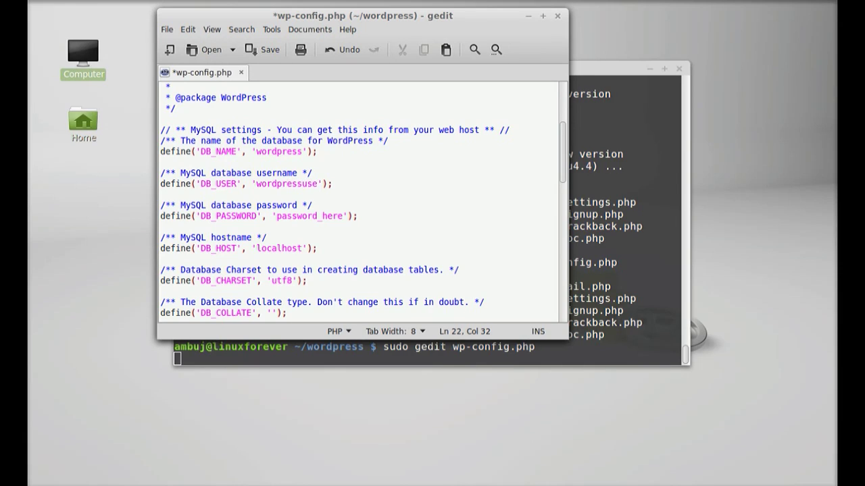
text(r)
Step: Set the DB_PASSWORD value, then save and close wp-config.php
click(343, 216)
key(BackSpace)
key(BackSpace)
key(BackSpace)
key(BackSpace)
key(BackSpace)
click(350, 224)
key(ctrl+s)
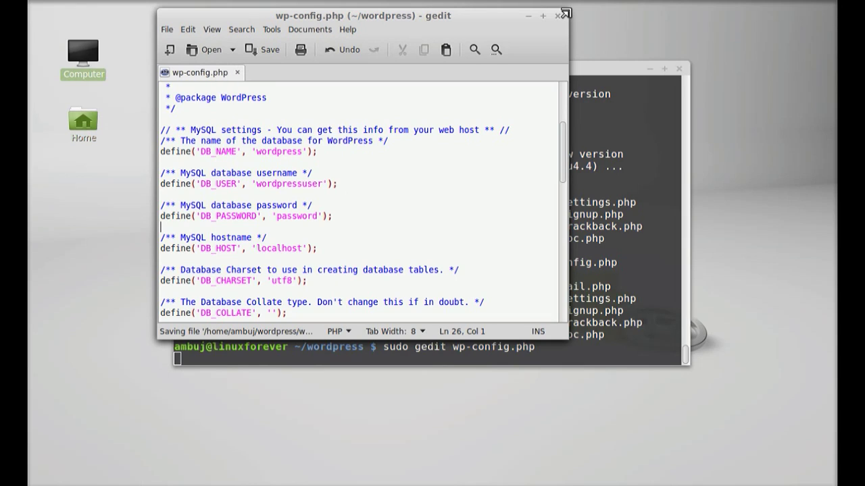
click(557, 16)
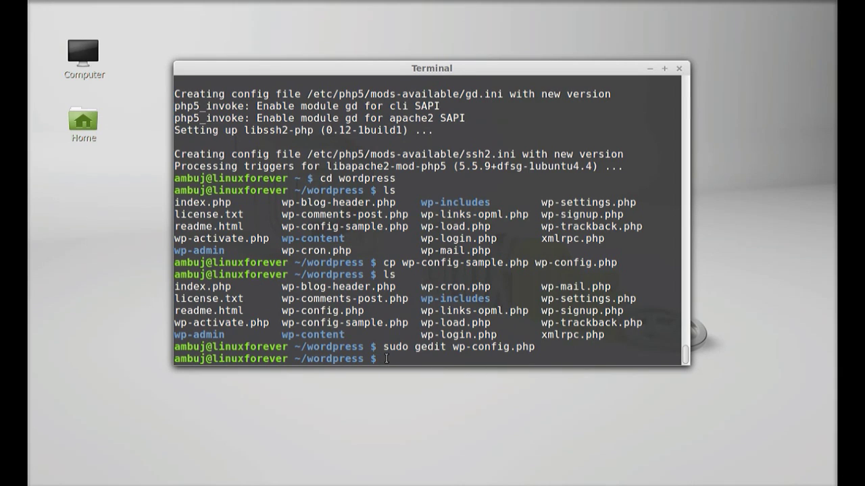
Step: Copy ~/wordpress/ into /var/www/html with 'sudo rsync -avP'
text(sudo rsync -avP)
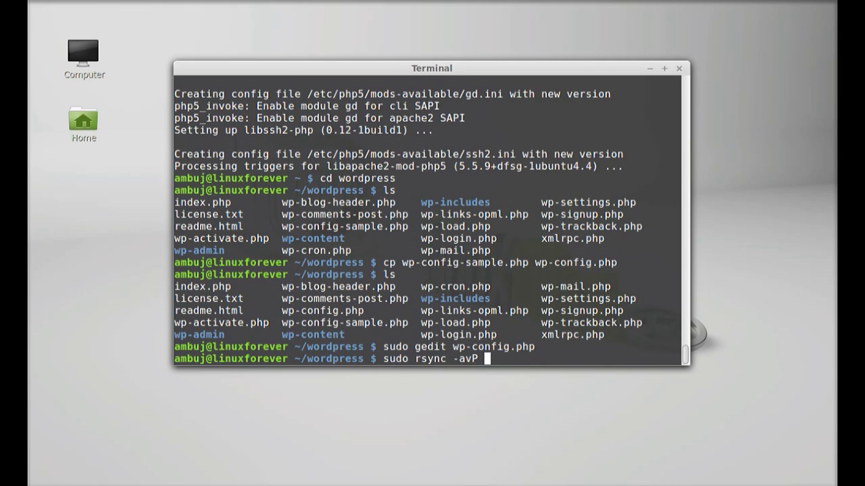
text( ~/wpr)
key(BackSpace)
key(BackSpace)
text(ordpre)
text(ss)
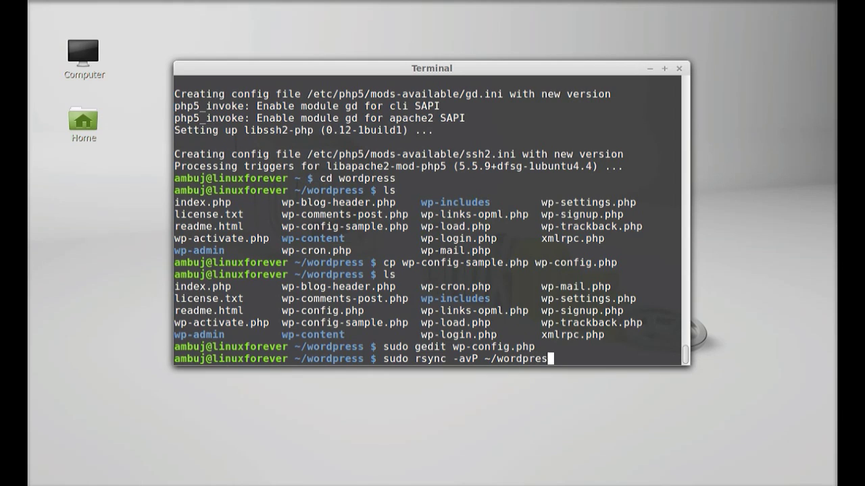
text(/ /var/ww)
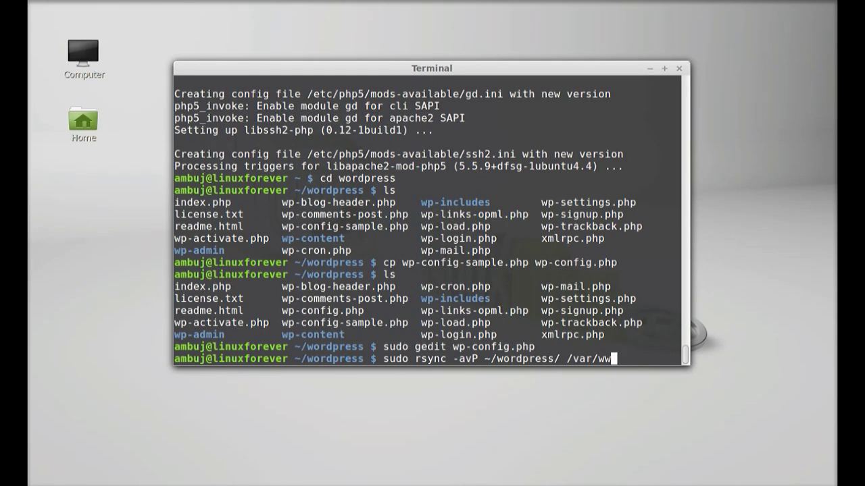
text(w/html)
key(Return)
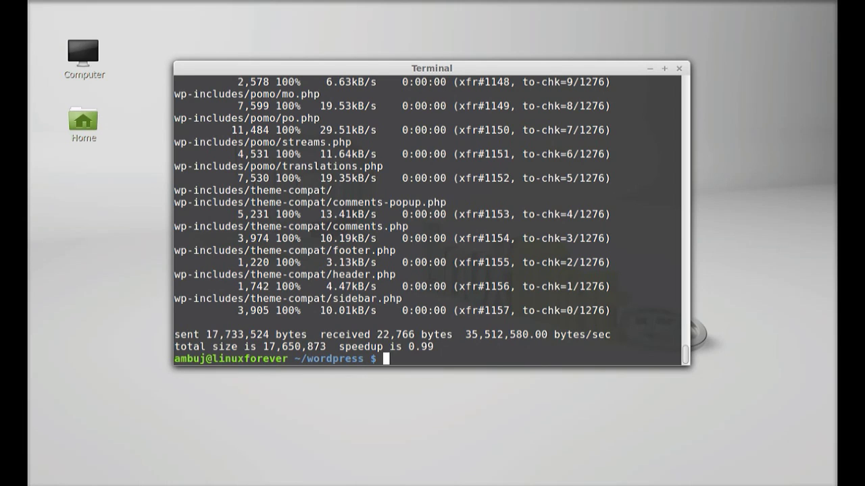
Step: Change into /var/www/html and list the WordPress files there
text(cd)
key(Return)
text(cd)
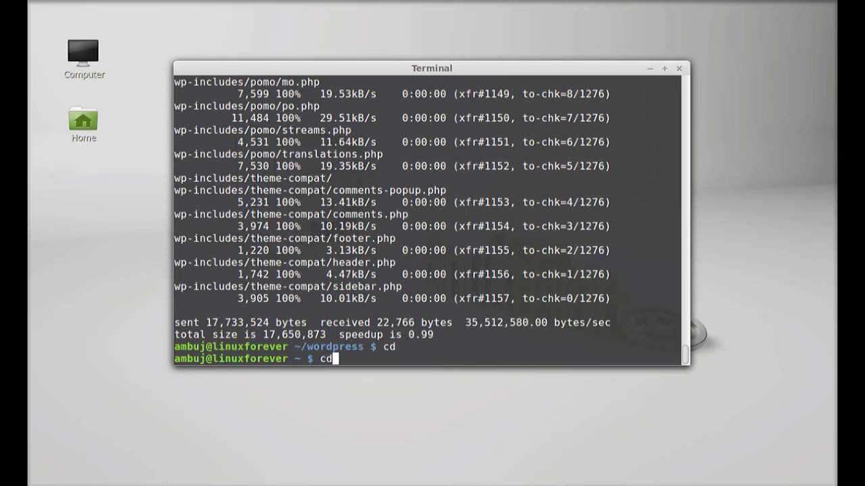
text( /var/www/html)
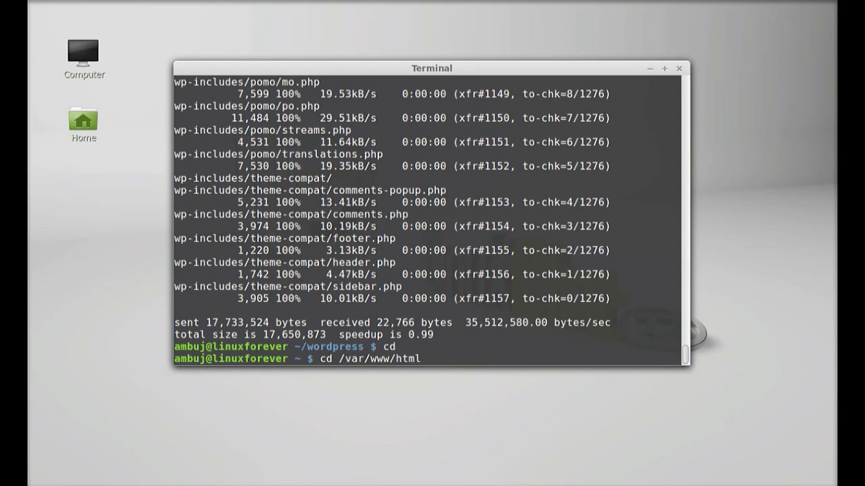
key(Return)
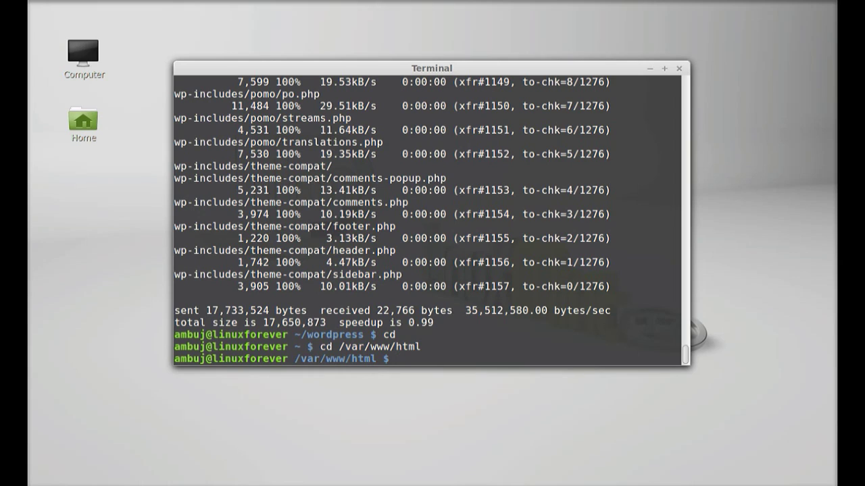
text(ls)
key(Return)
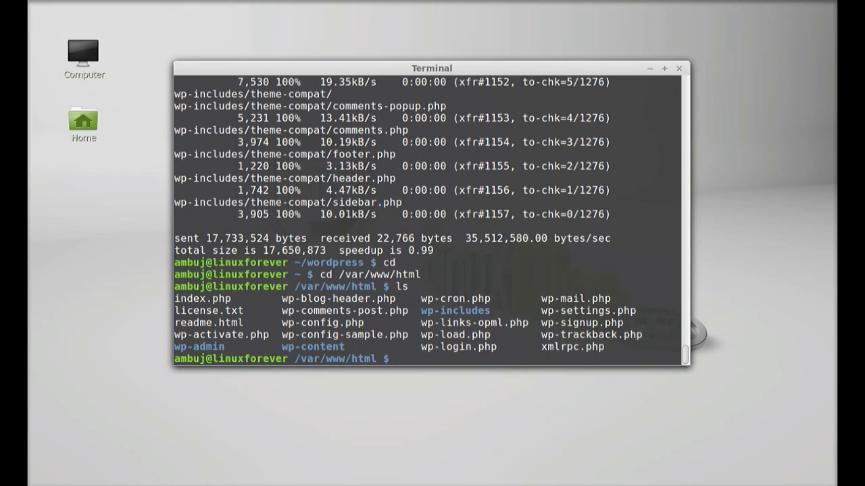
Step: Create the wp-content/uploads folder and close the terminal
text(mkdir wp-content)
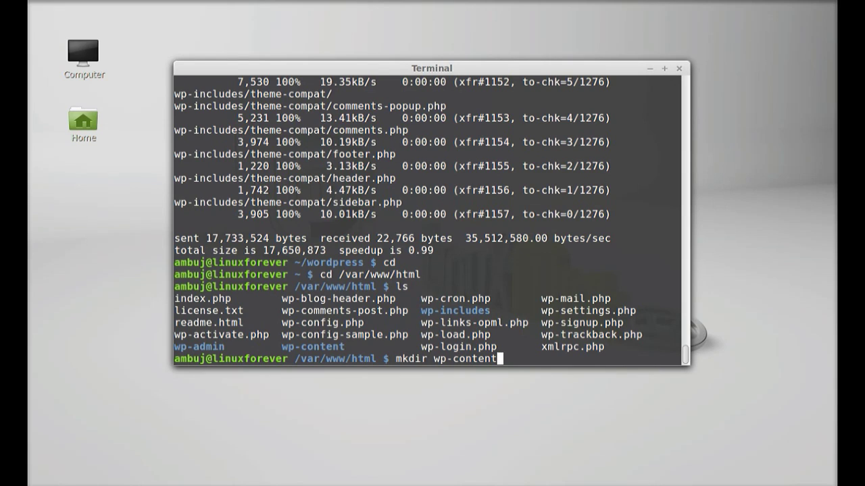
text(/uploads)
key(Return)
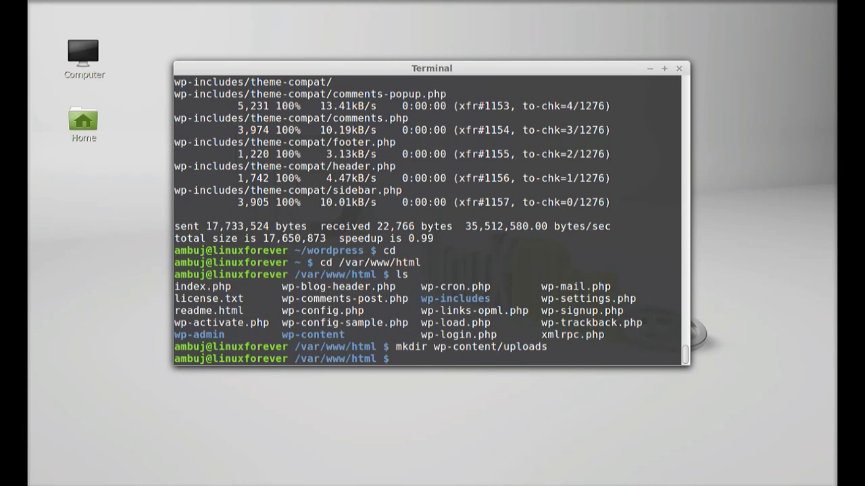
click(679, 69)
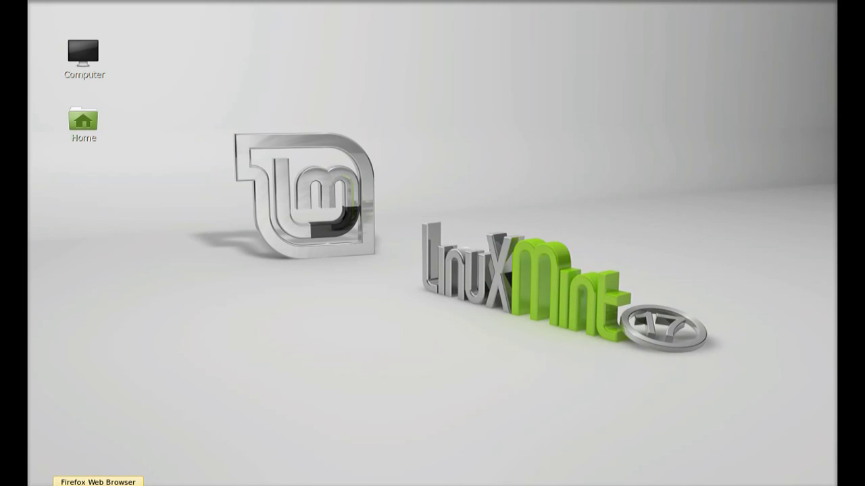
Step: Launch Firefox and load localhost to reach the WordPress installer
click(54, 485)
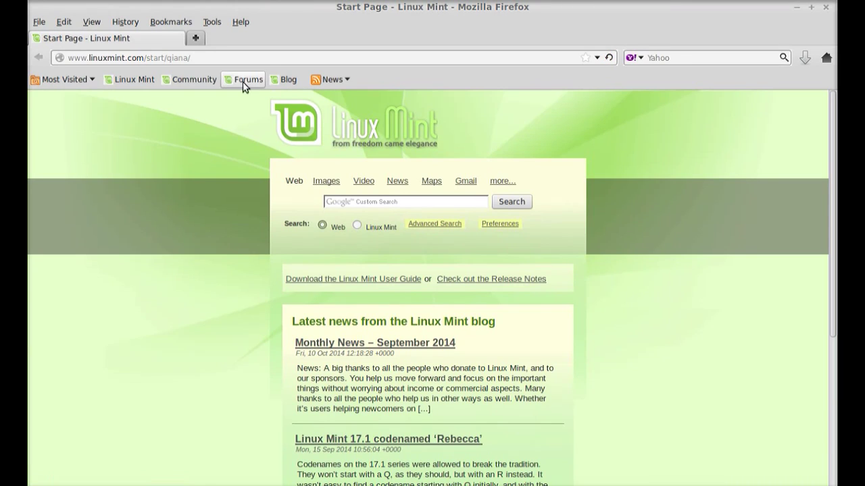
click(241, 58)
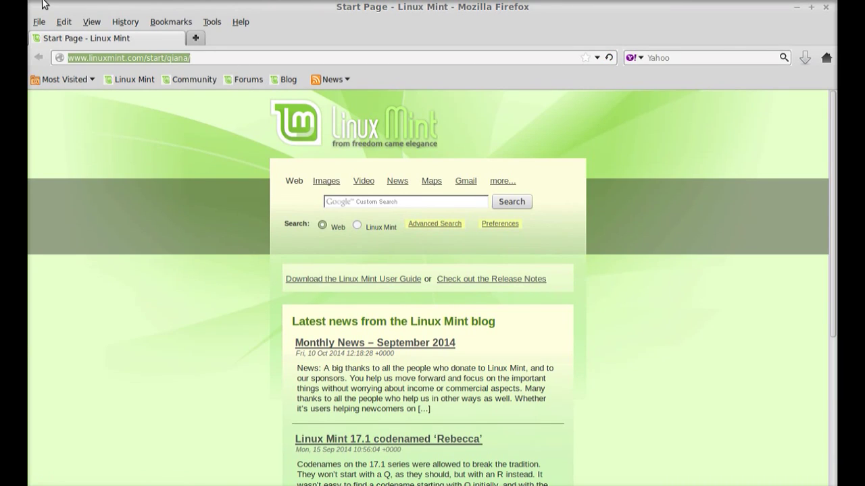
key(BackSpace)
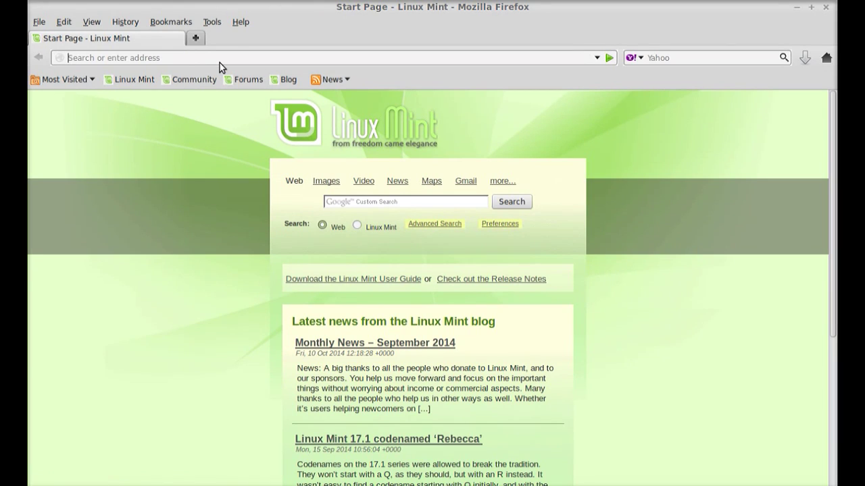
text(localhost/)
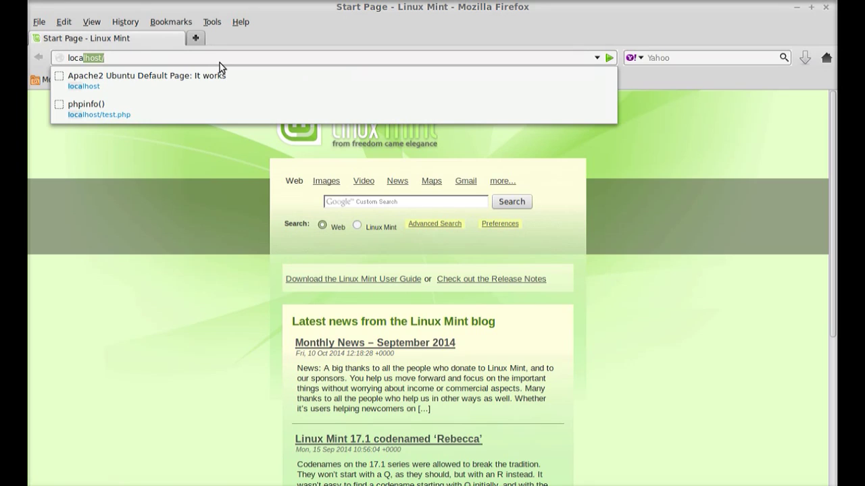
key(Return)
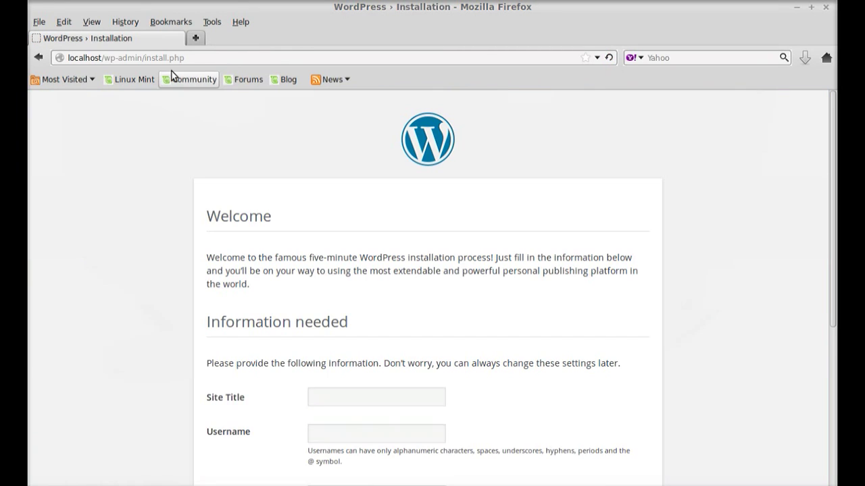
Step: Enter linuxforever as the Site Title and fill in the admin username
drag(196, 58, 68, 58)
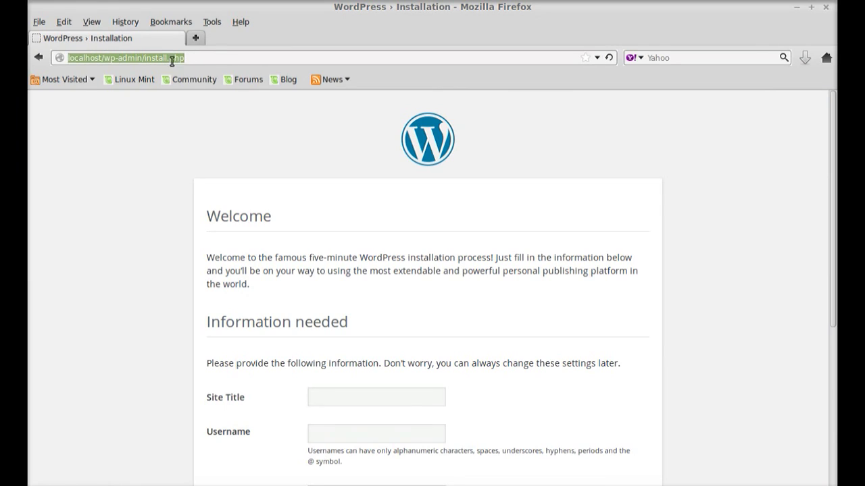
click(197, 57)
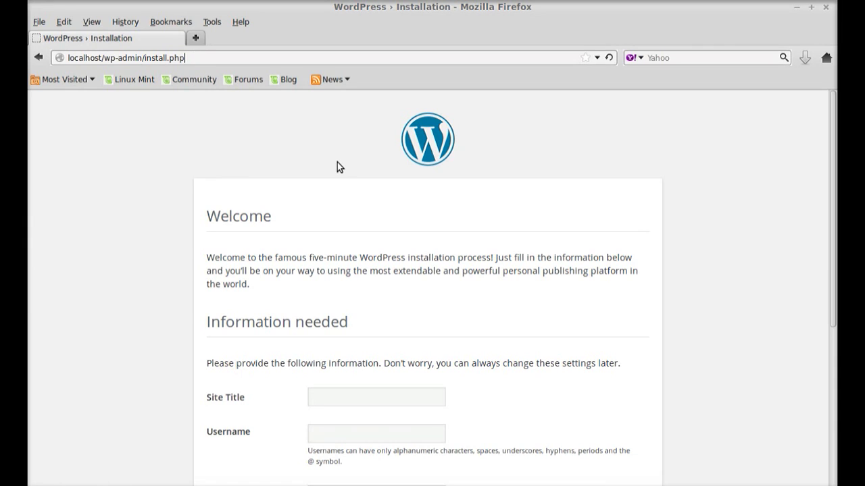
drag(836, 118, 817, 145)
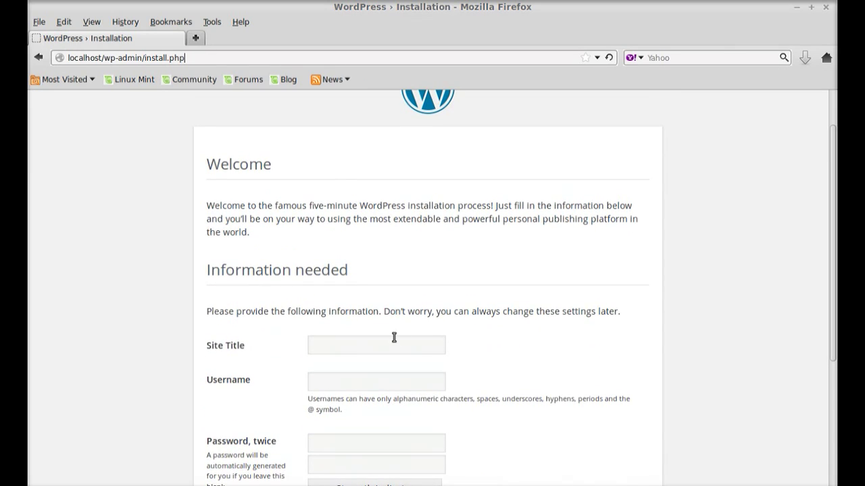
click(366, 346)
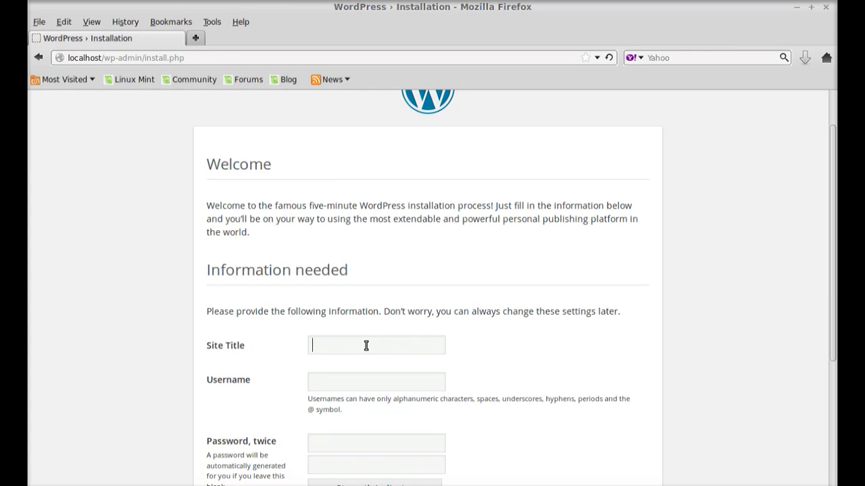
text(l)
text(inxu)
key(BackSpace)
key(BackSpace)
text(uxforever)
click(368, 383)
text(ambuj)
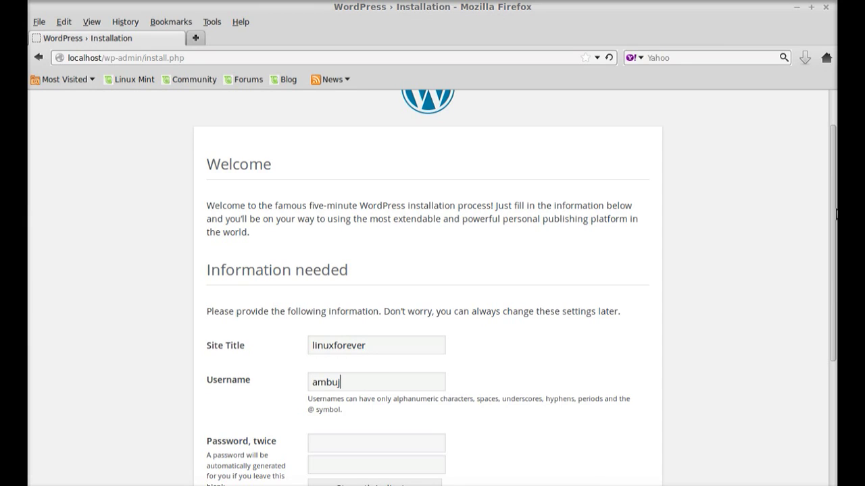
scroll(836, 215, down, 2)
Step: Enter the admin password twice and fill in the admin e-mail address
click(380, 386)
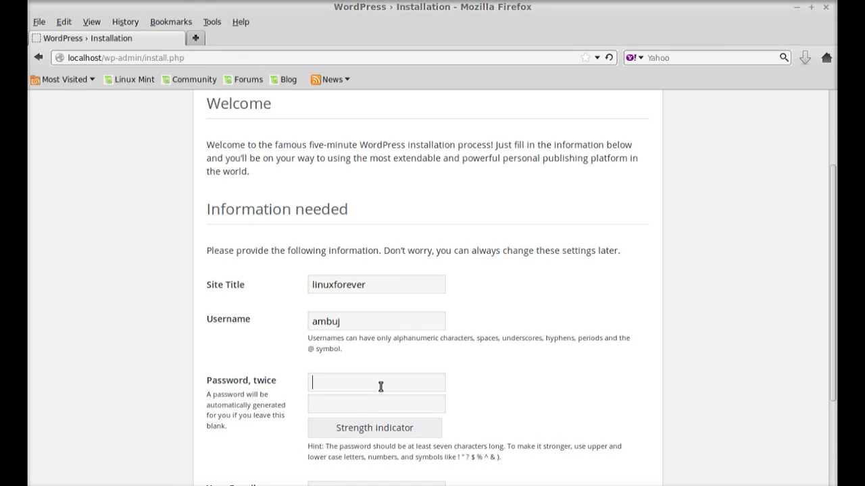
click(380, 386)
text(*****)
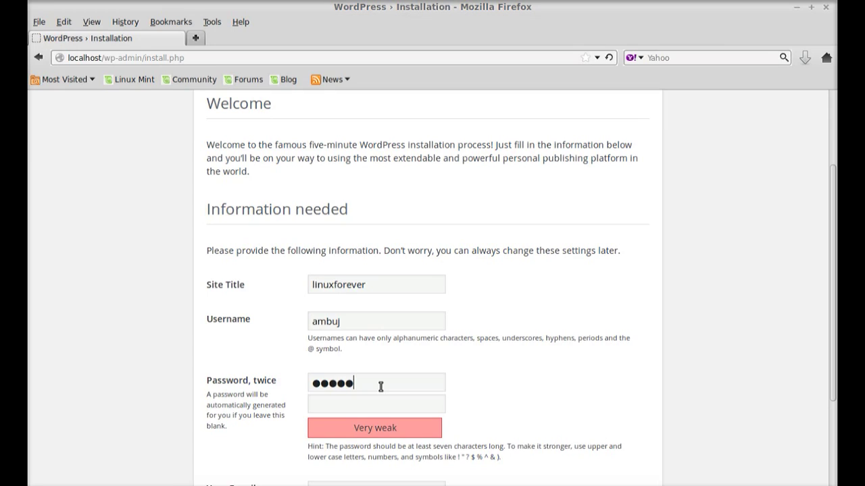
text(******)
click(347, 406)
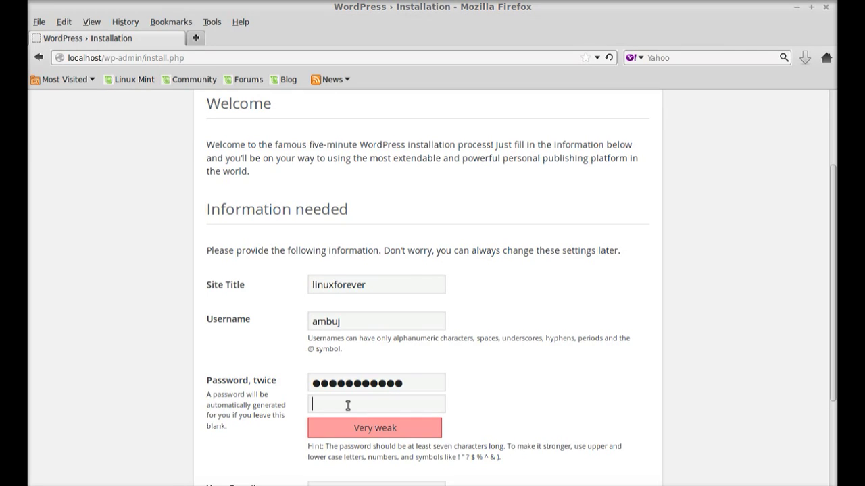
text(***********)
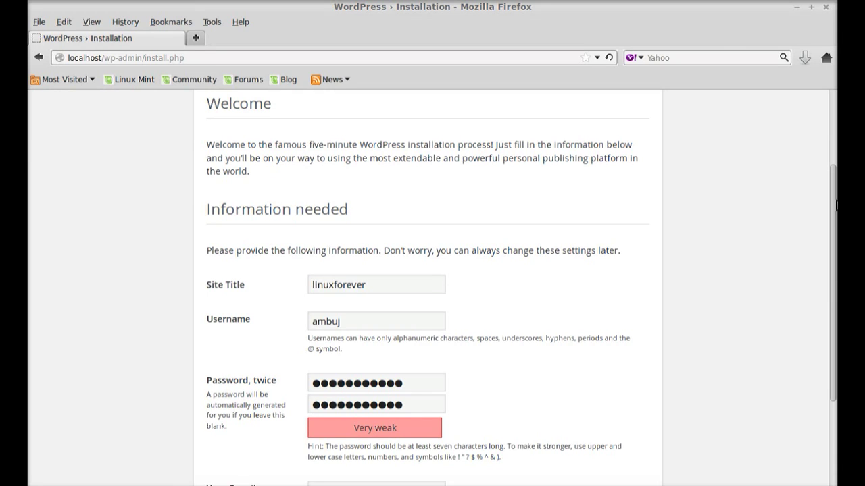
drag(835, 202, 828, 313)
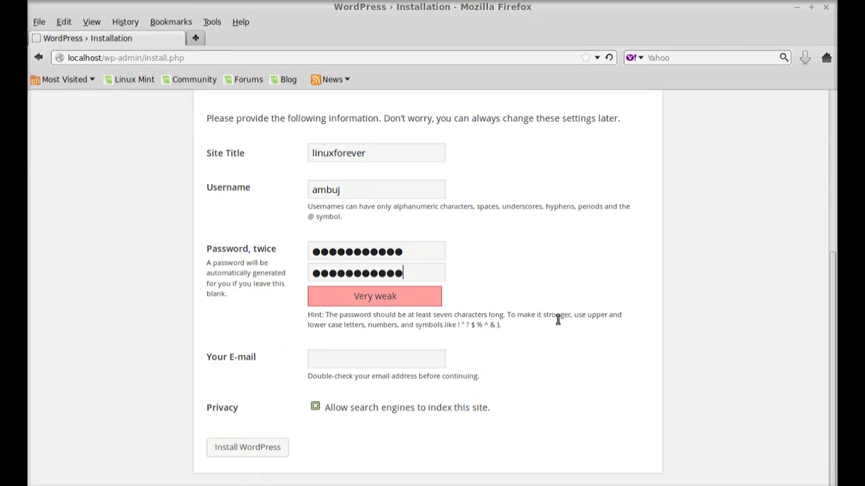
click(321, 362)
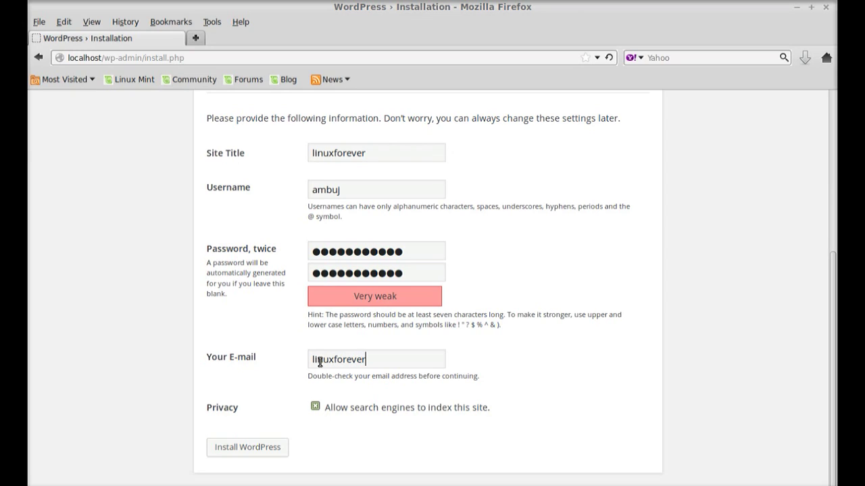
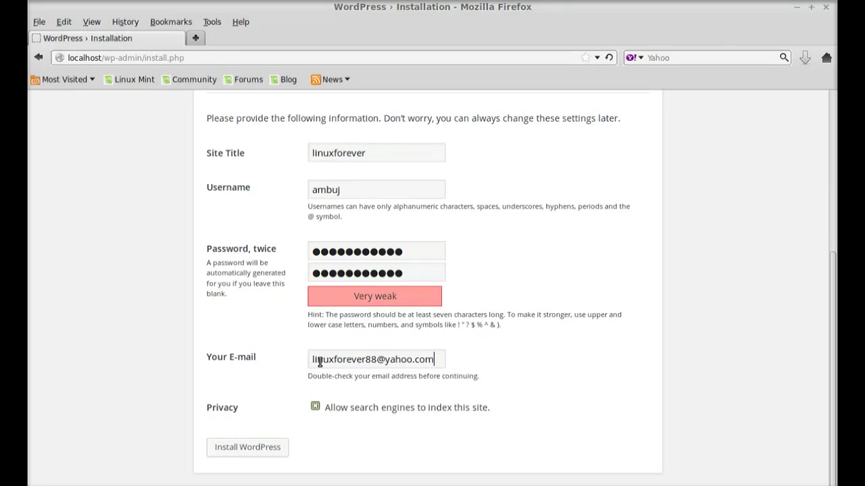
Step: Submit the install form and dismiss Firefox's save-password offer
click(263, 453)
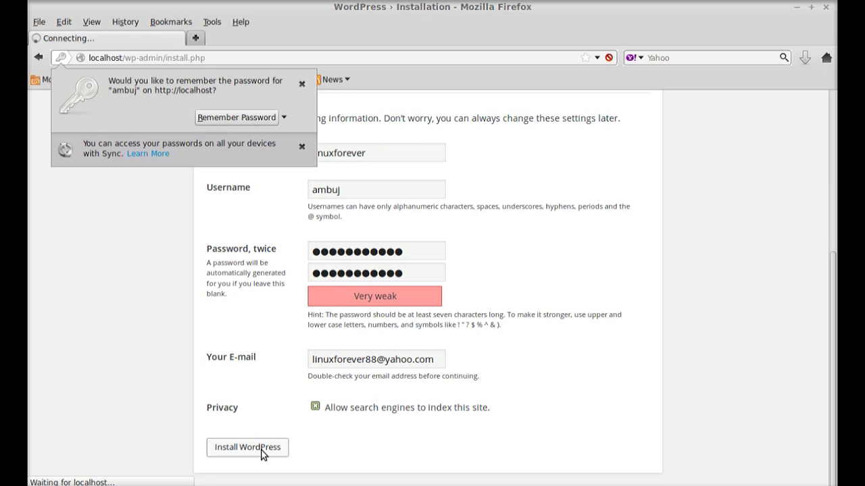
click(302, 84)
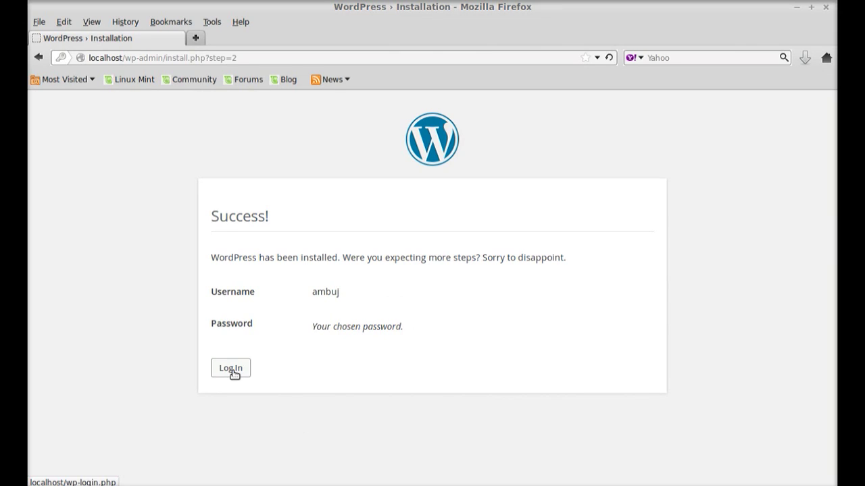
drag(261, 56, 29, 11)
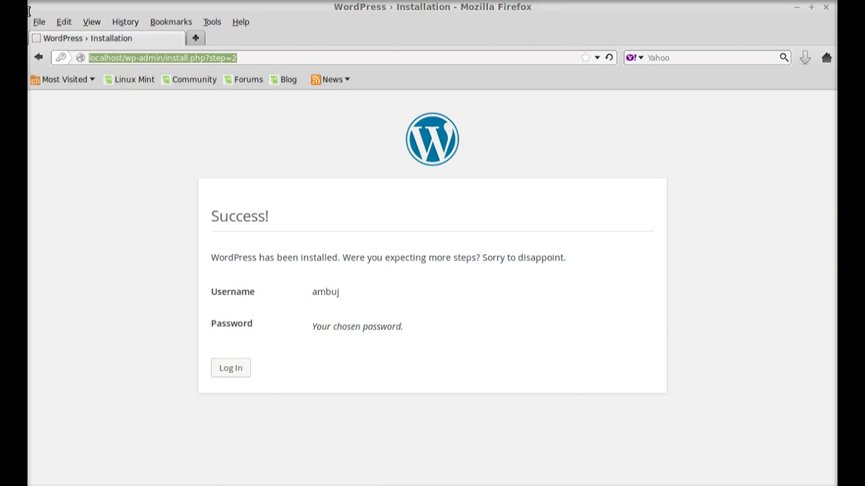
Step: Load localhost to view the linuxforever front page with its Hello World! post
text(loc)
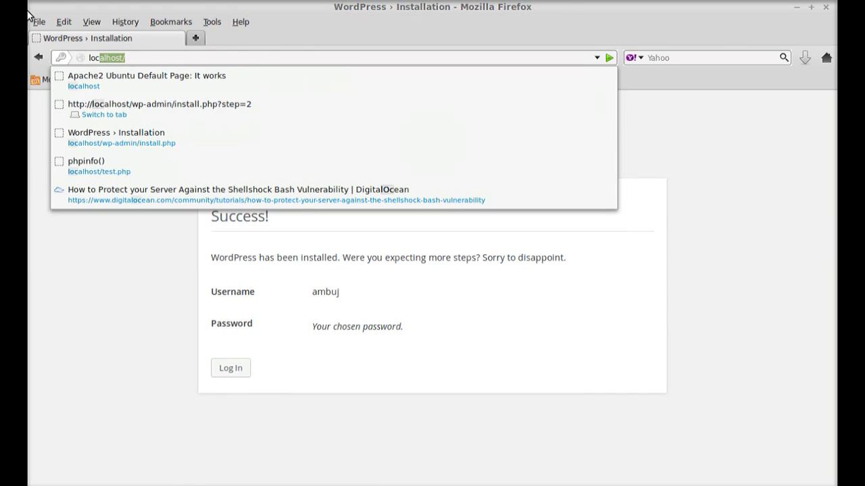
key(Return)
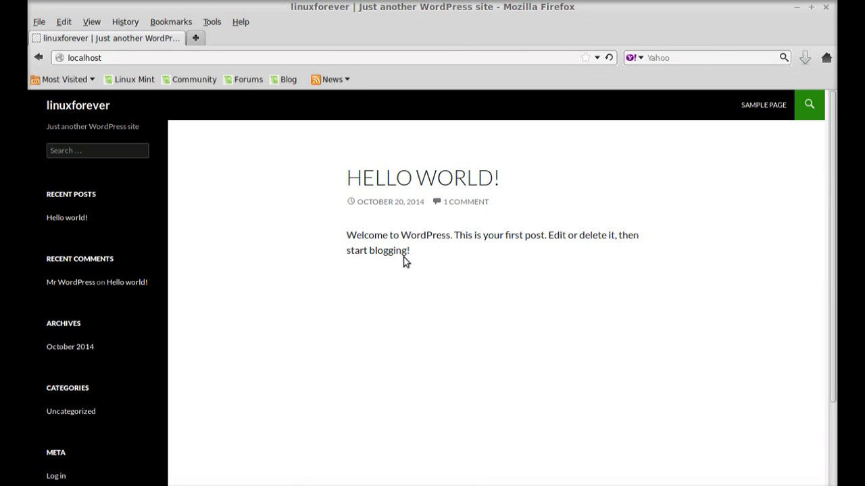
click(125, 57)
Step: Go to localhost/wp-admin/ and log in with the admin username and password
text(/)
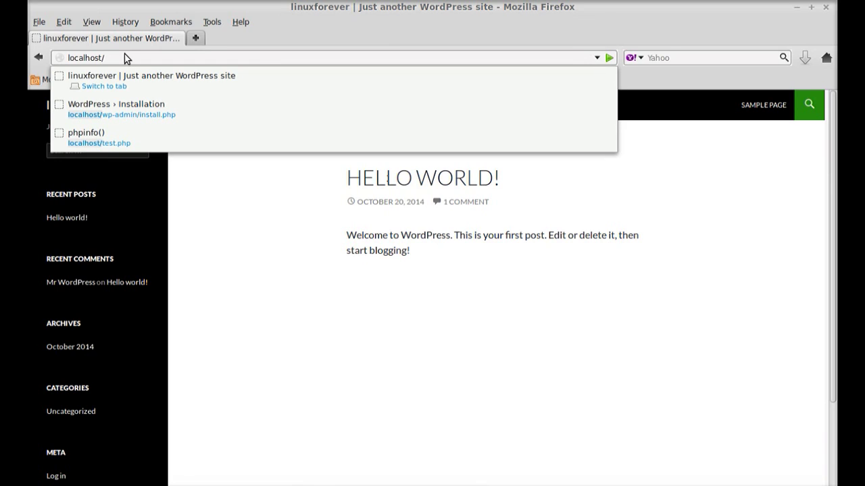
text(wp-a)
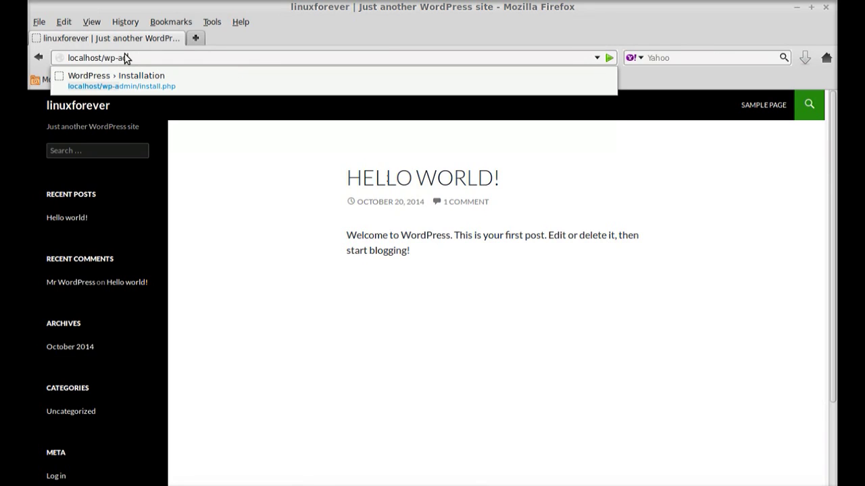
text(dmin/)
key(Return)
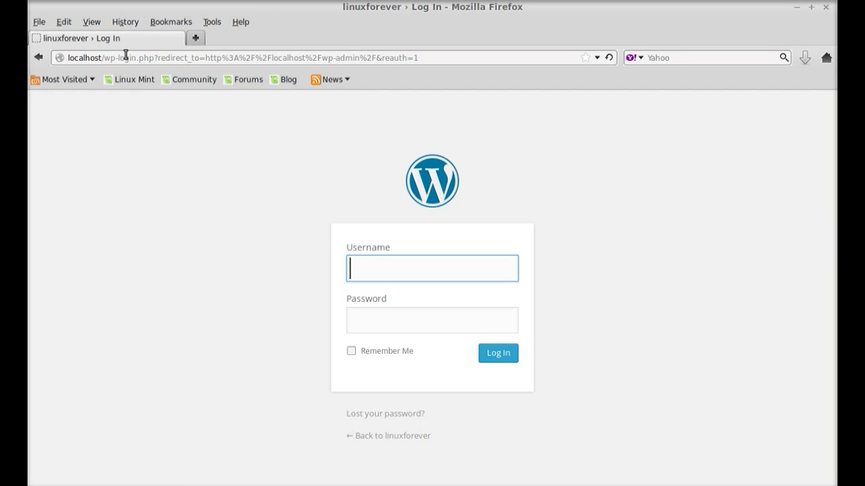
text(ambuj)
click(380, 320)
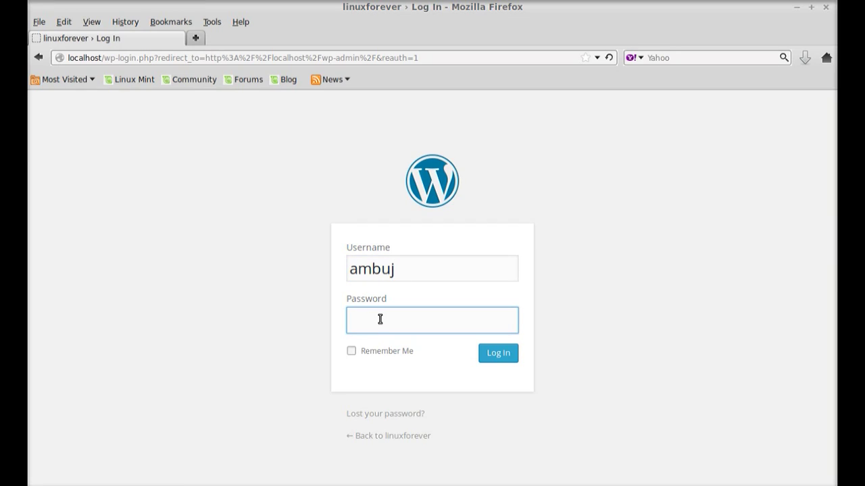
text(***********)
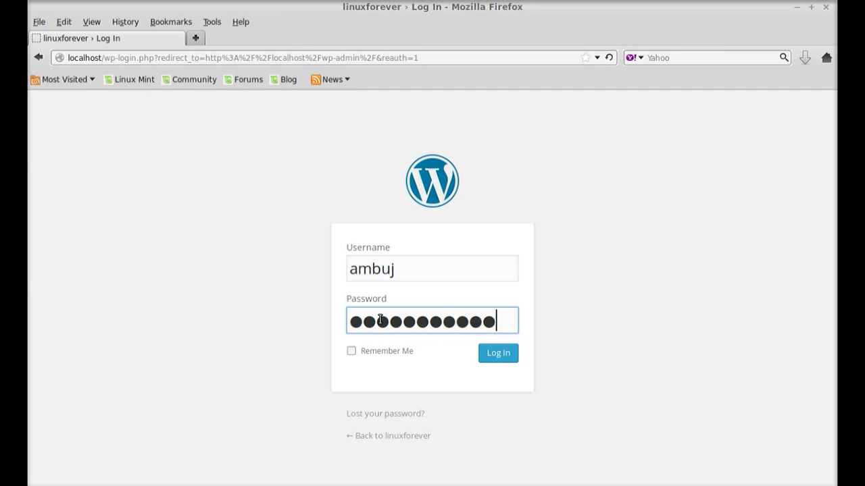
click(484, 358)
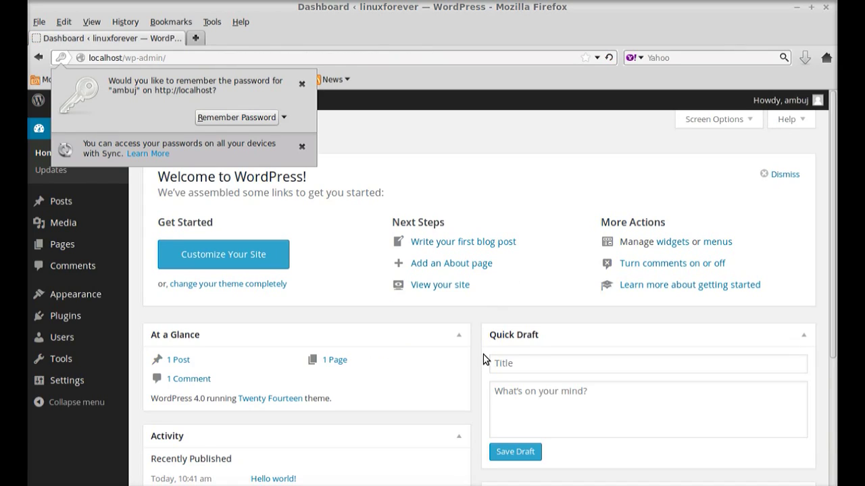
Step: Dismiss the save-password prompt and close Firefox
click(302, 84)
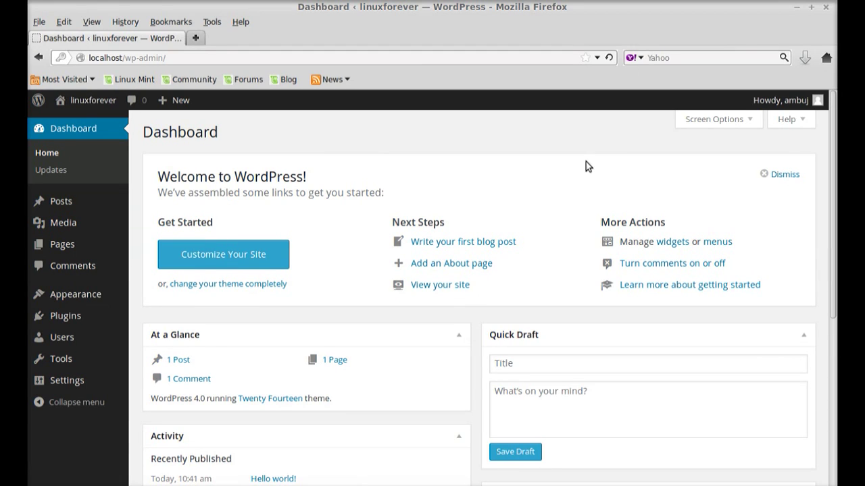
click(825, 6)
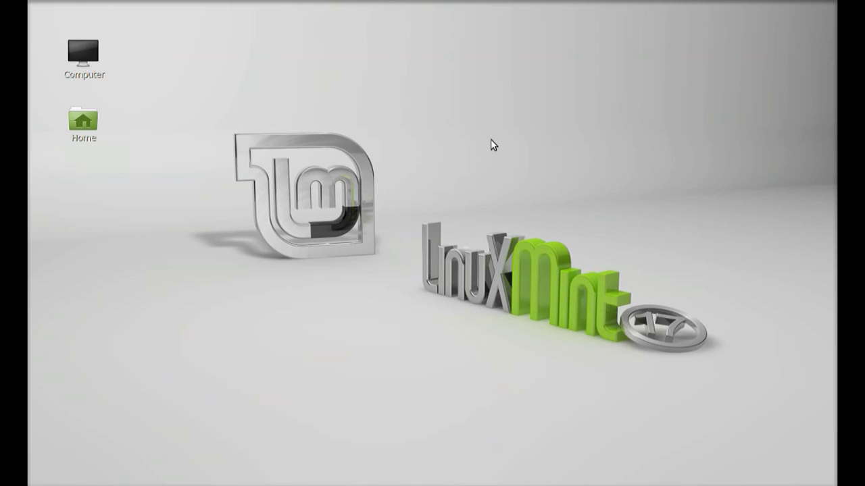